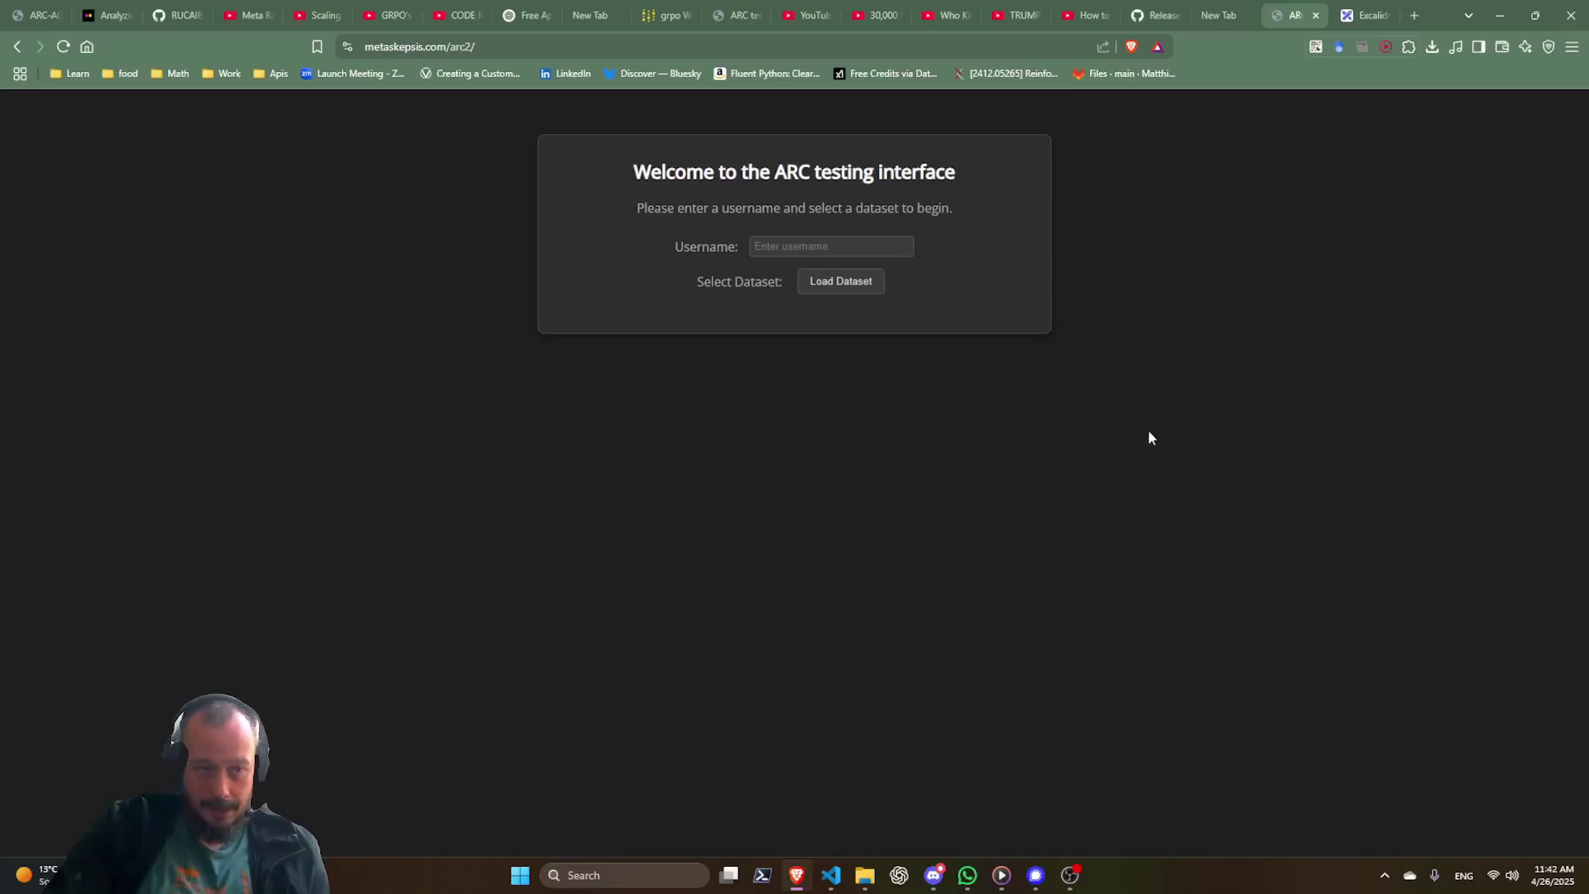
Enter the saved account username and load the ARC dataset.
{"action": "left_click", "coordinate": [837, 246]}
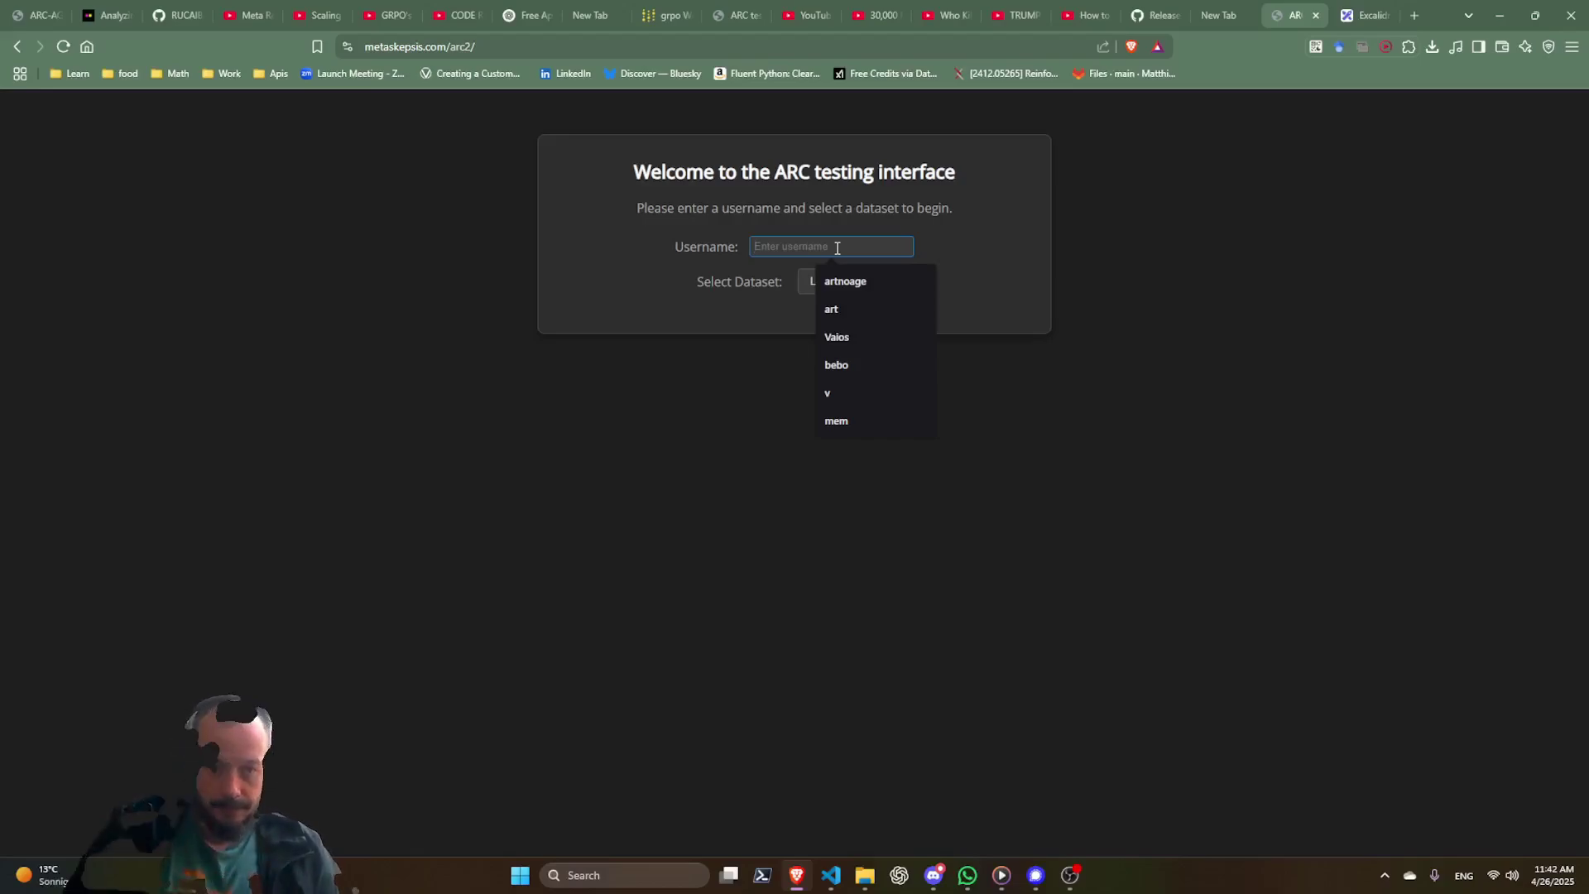
{"action": "left_click", "coordinate": [846, 281]}
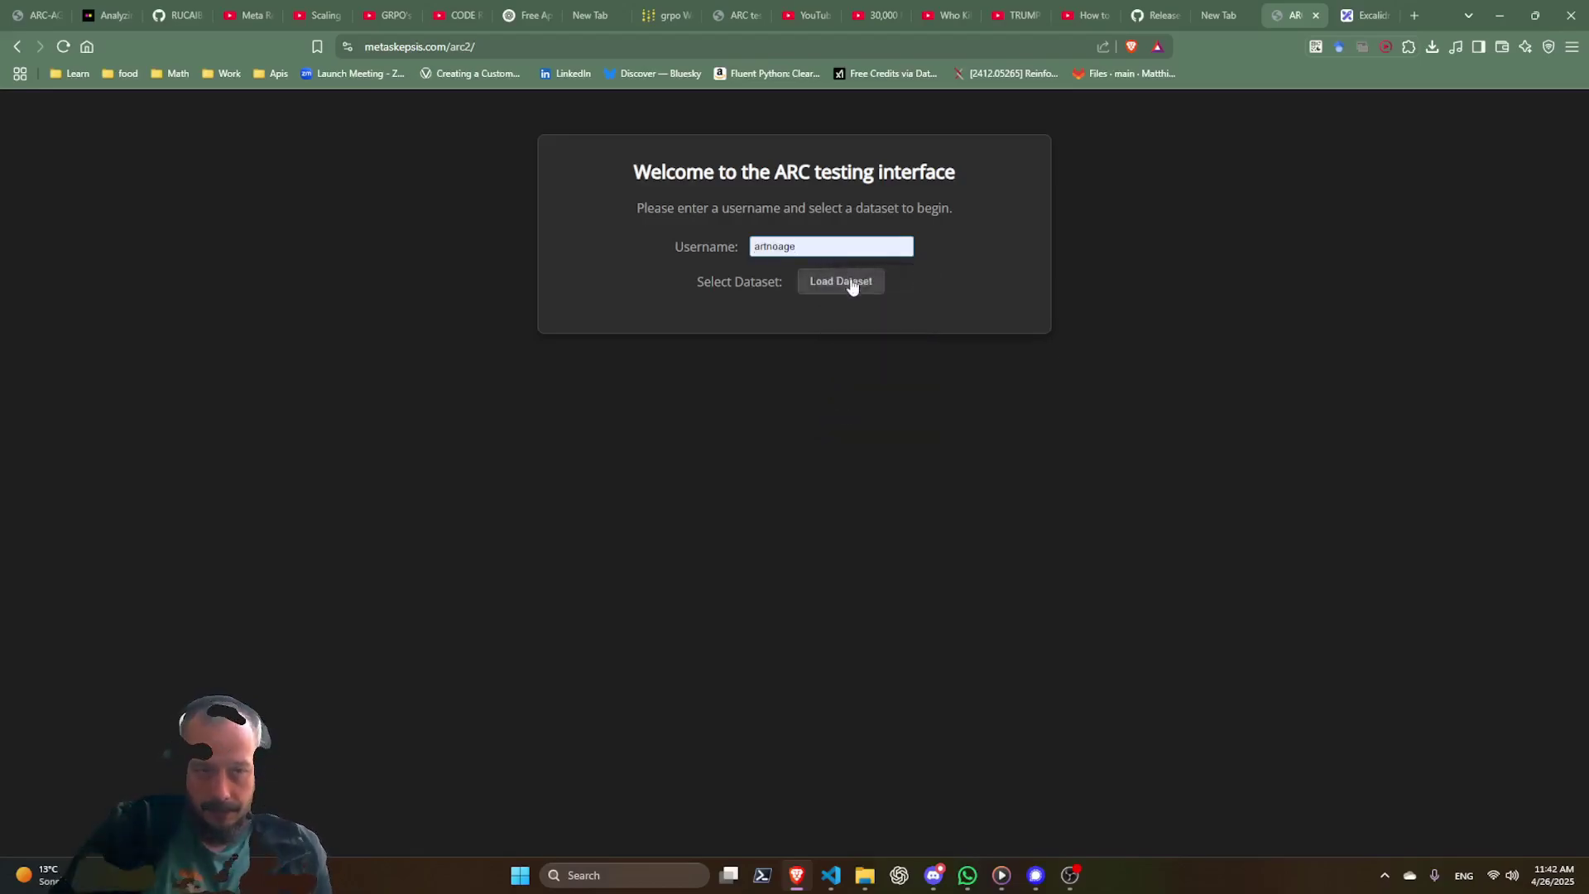
{"action": "left_click", "coordinate": [851, 283]}
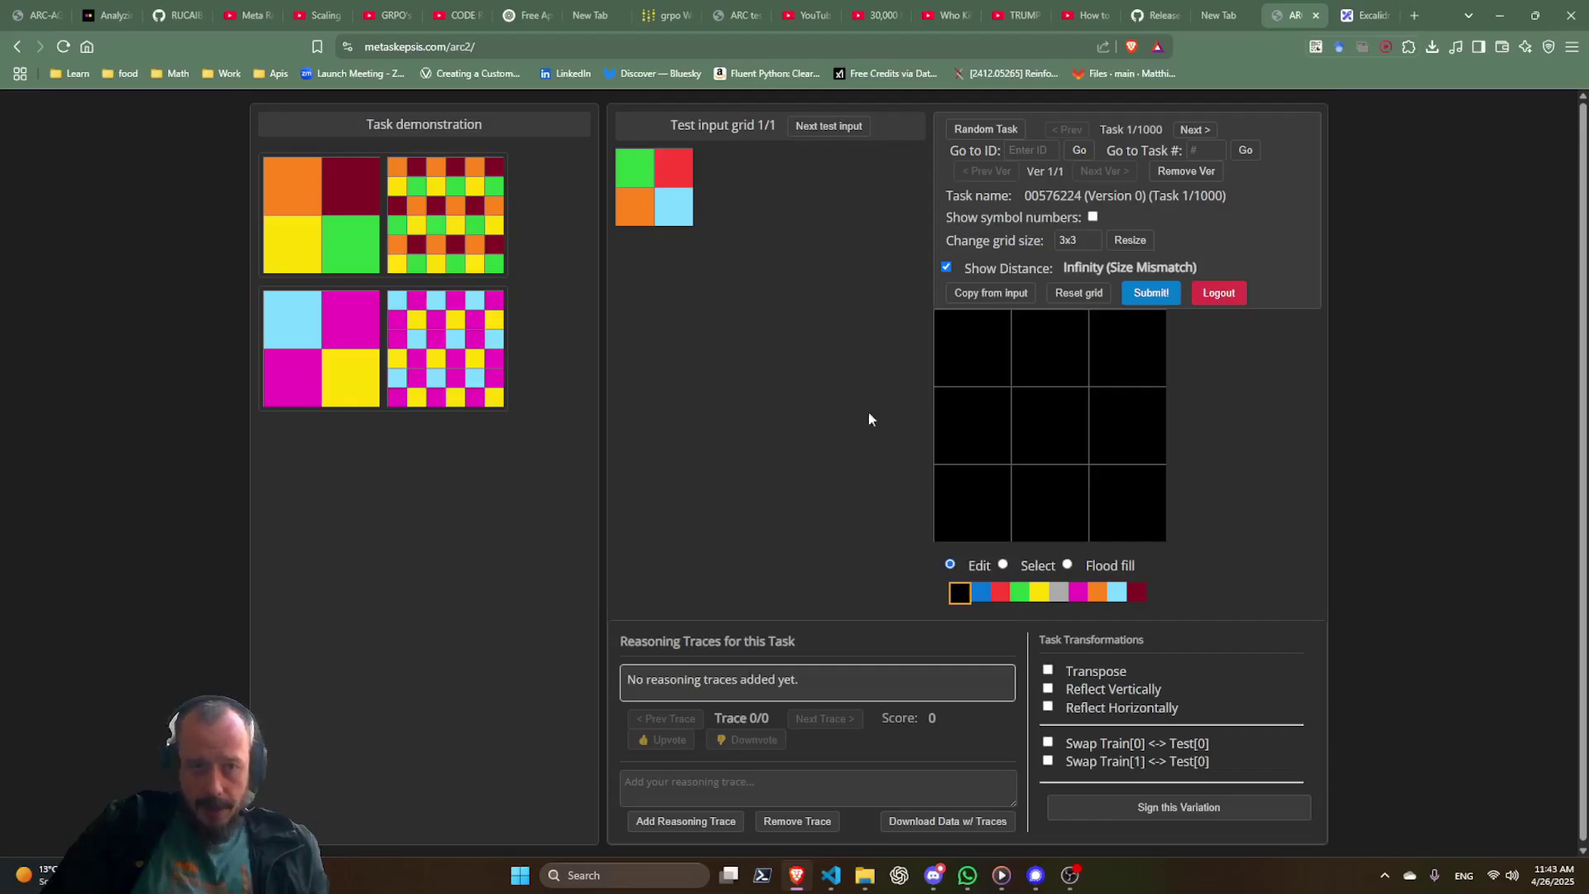
Add the reasoning trace "the small shape decides the color of the big shape" to task 3 and upvote it.
{"action": "left_click", "coordinate": [1185, 132]}
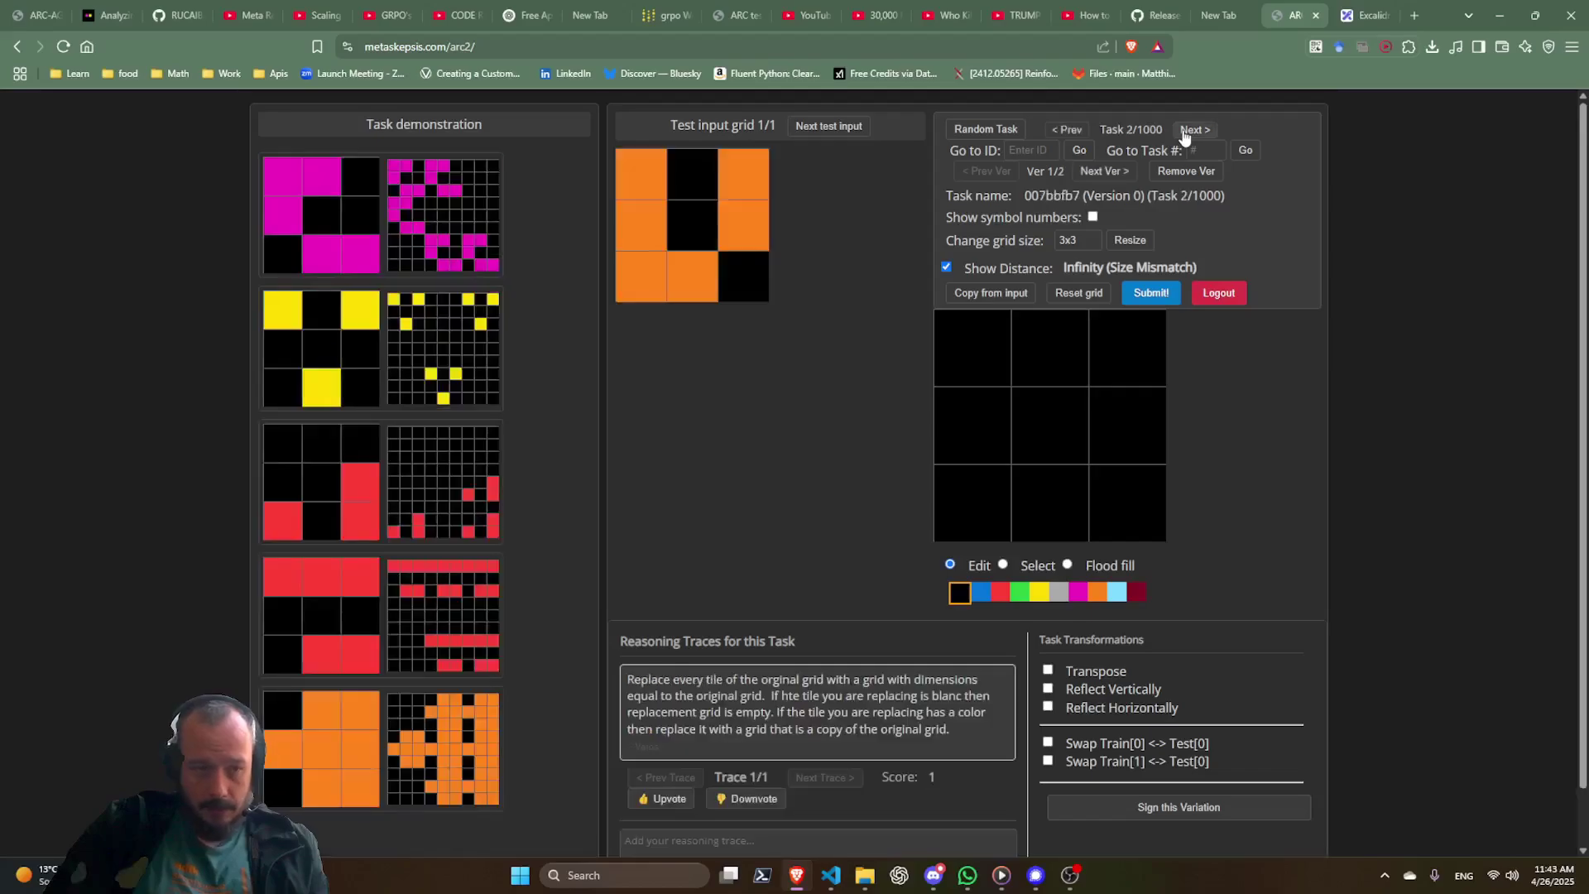
{"action": "left_click", "coordinate": [1185, 133]}
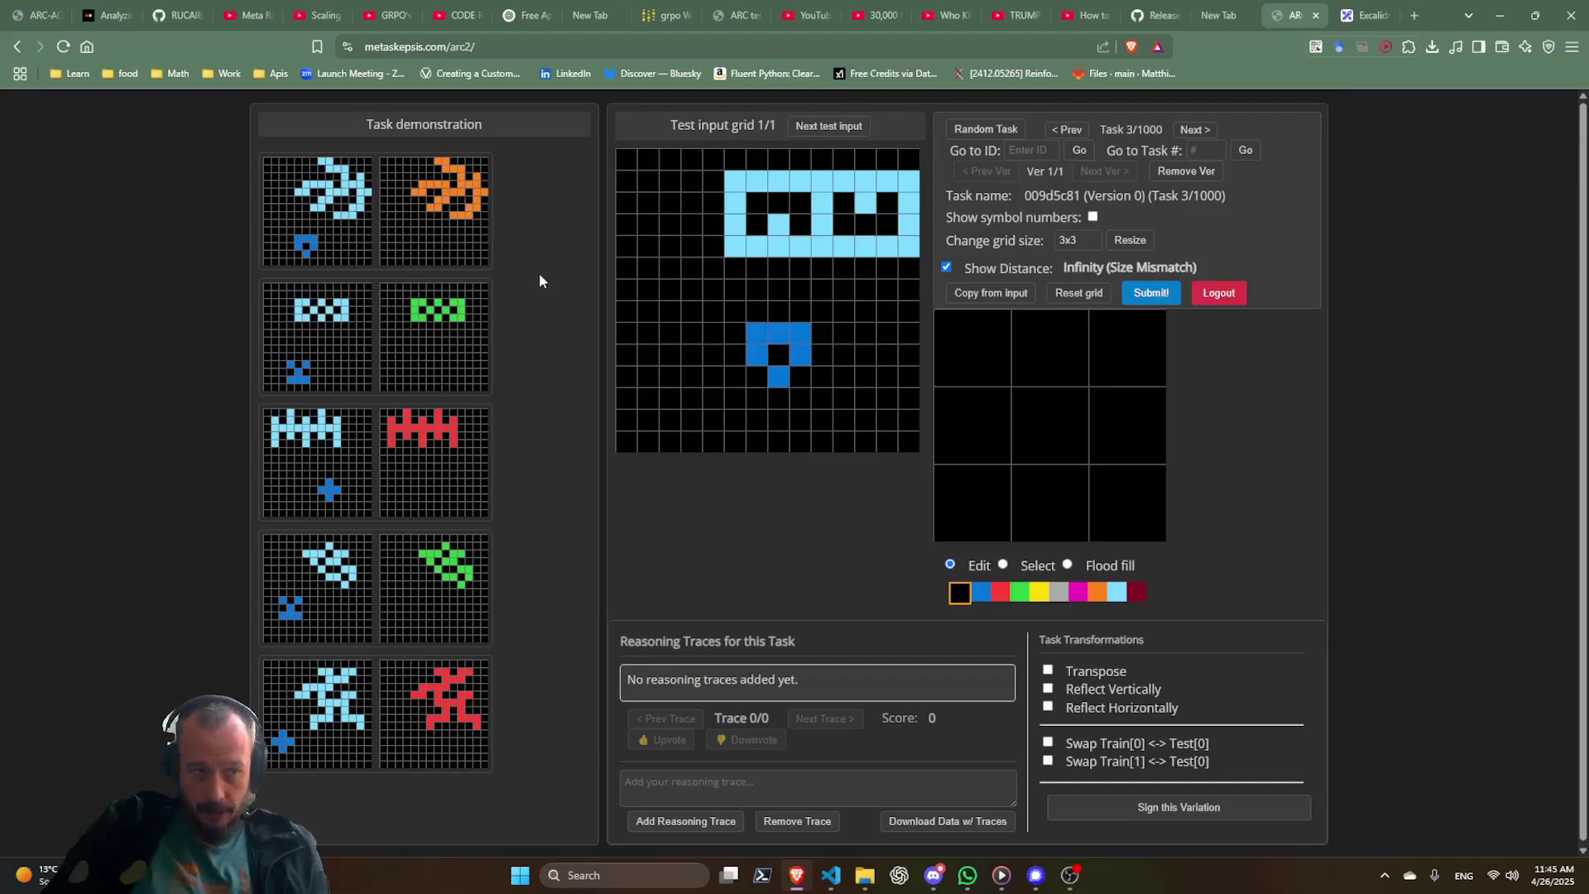
{"action": "left_click", "coordinate": [679, 784]}
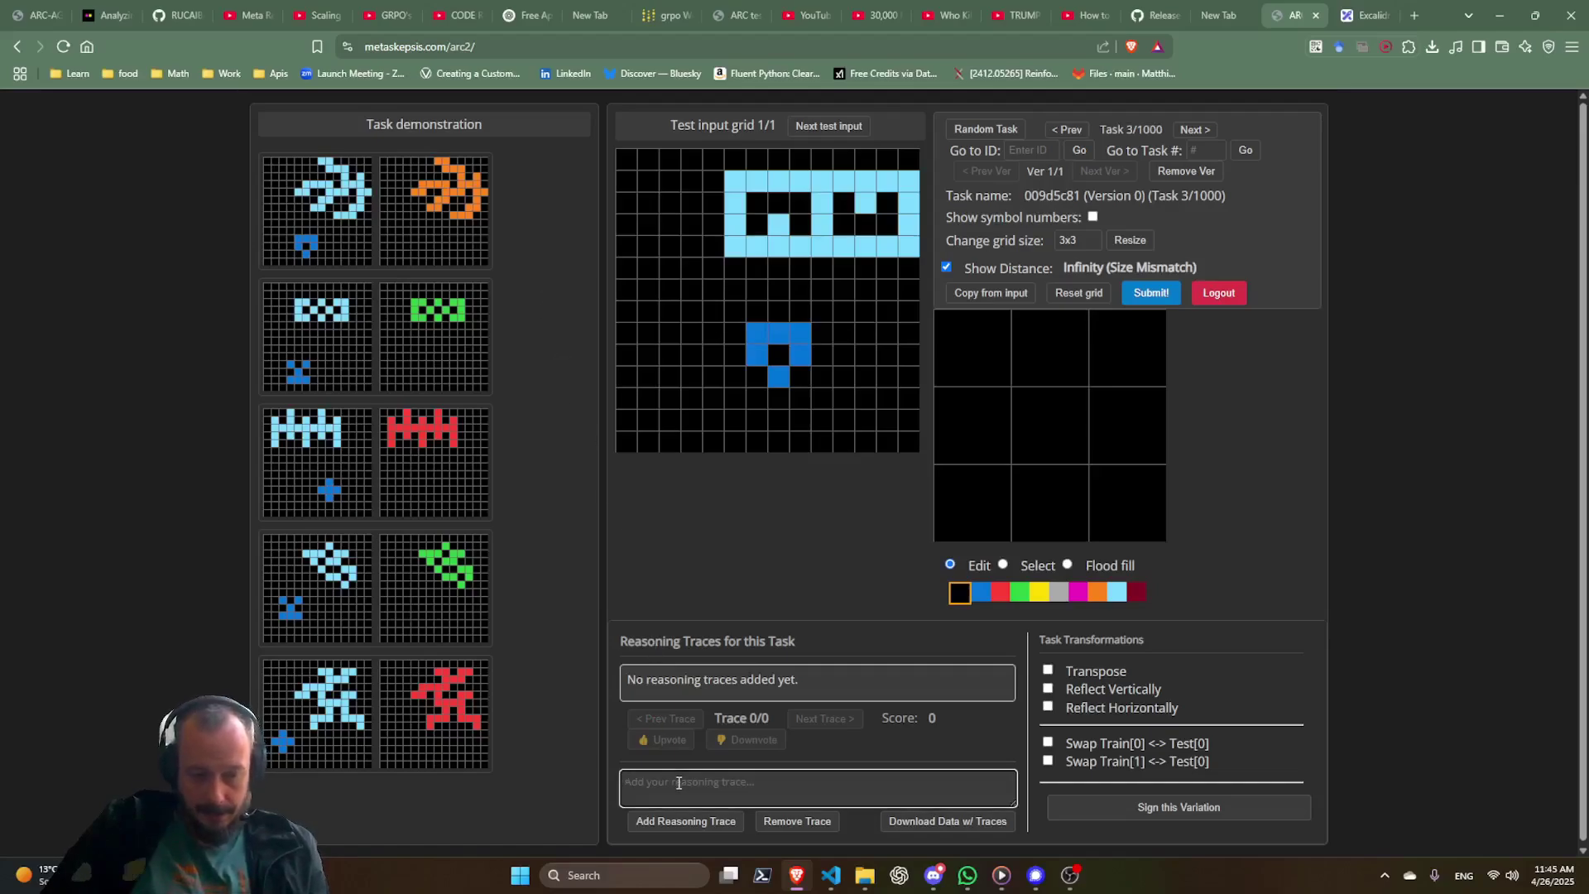
{"action": "type", "text": "the small shape decides the color of the big shape"}
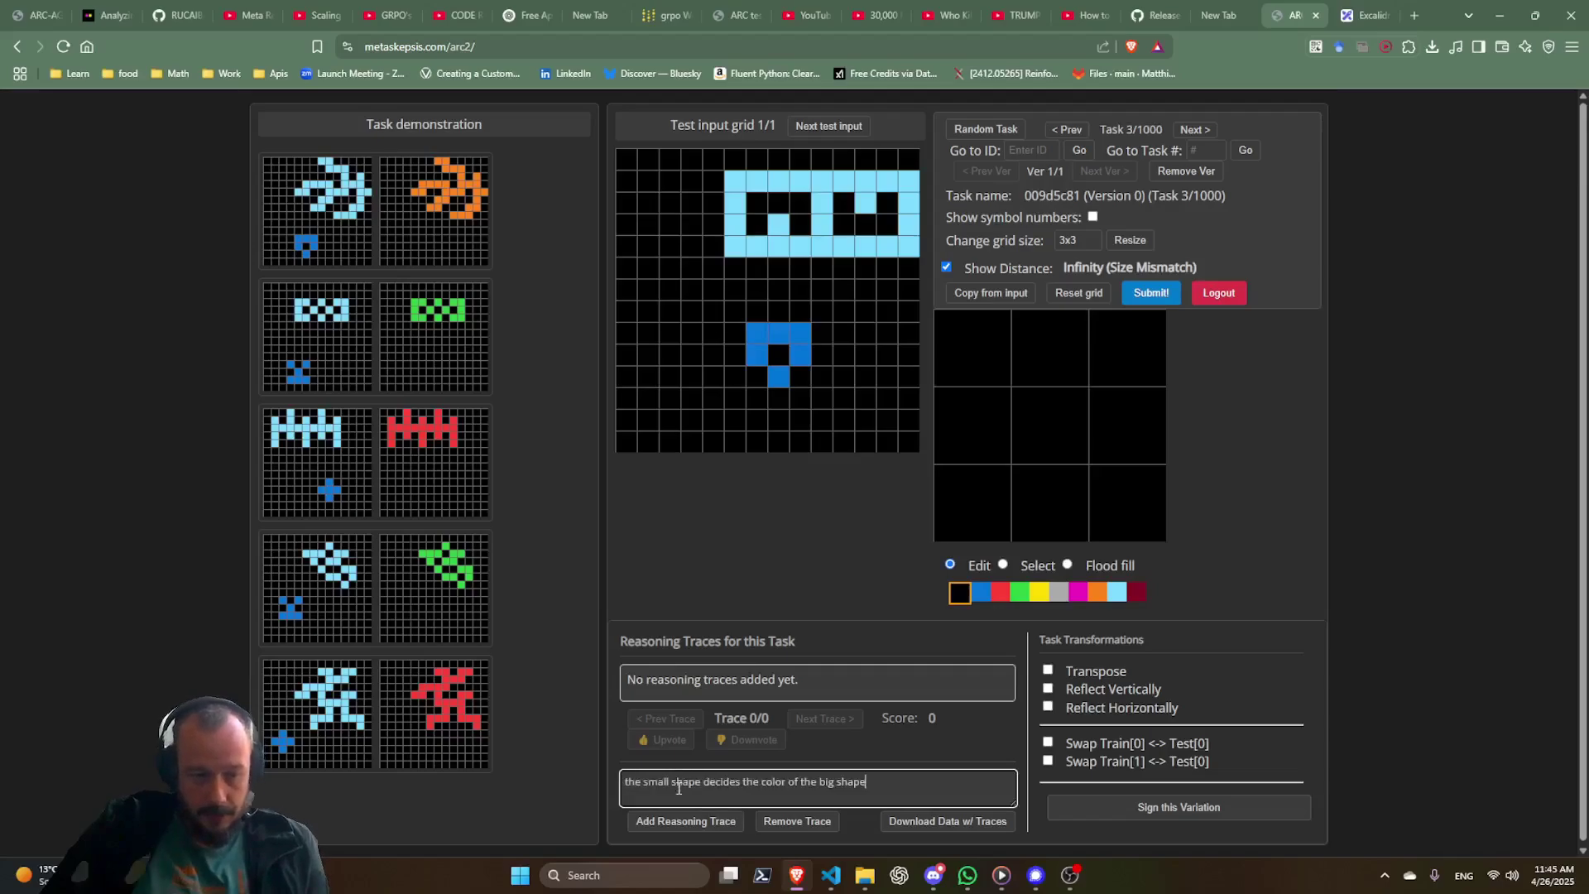
{"action": "left_click", "coordinate": [701, 824]}
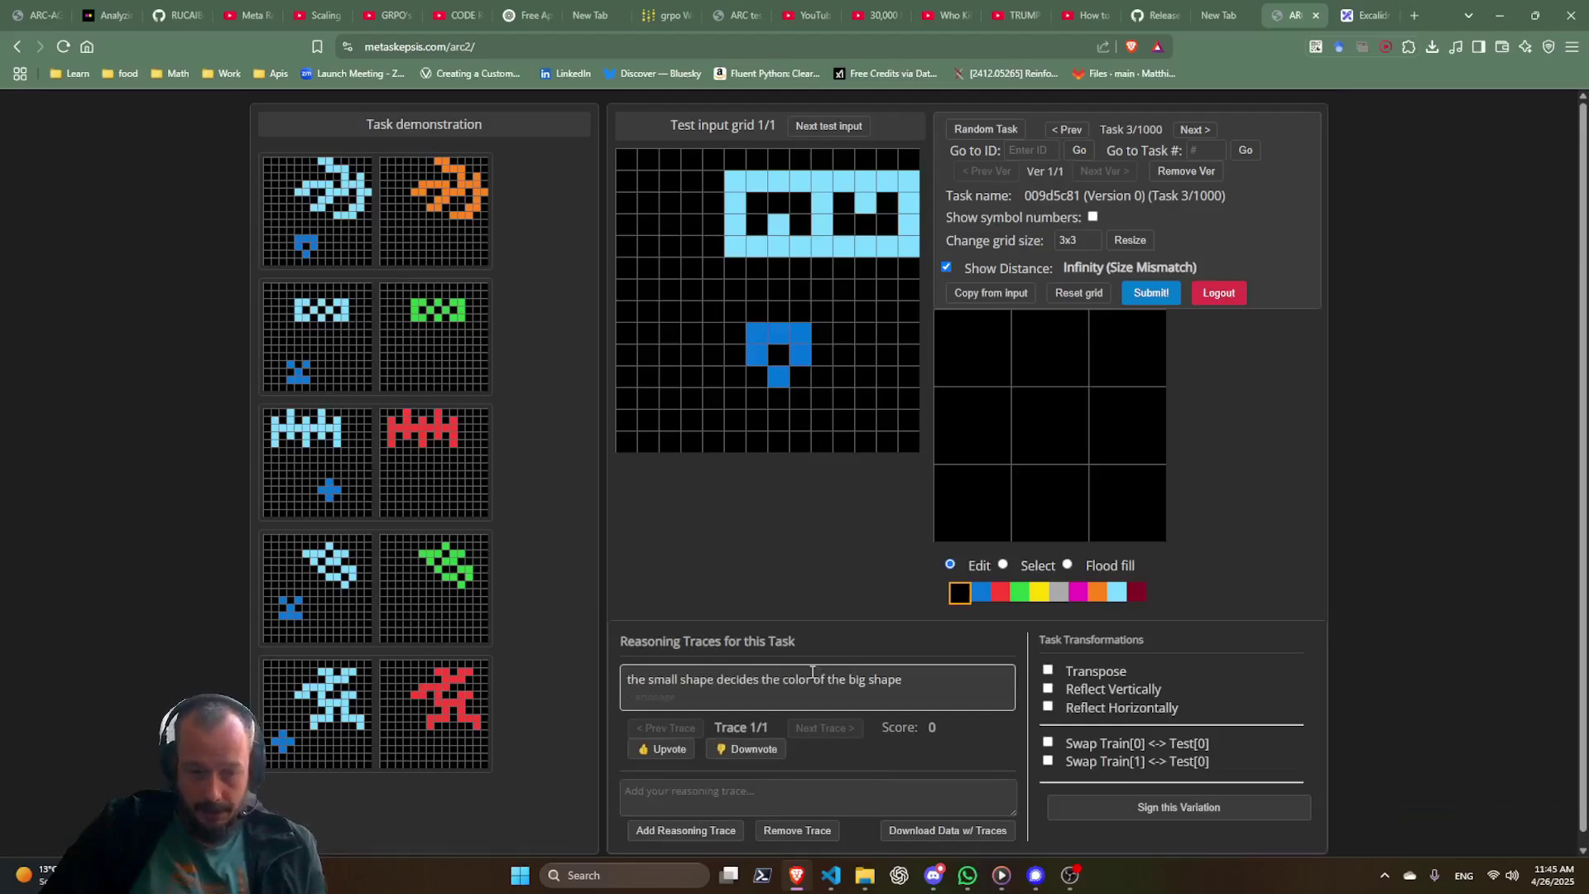
{"action": "left_click_drag", "start_coordinate": [631, 698], "coordinate": [679, 697]}
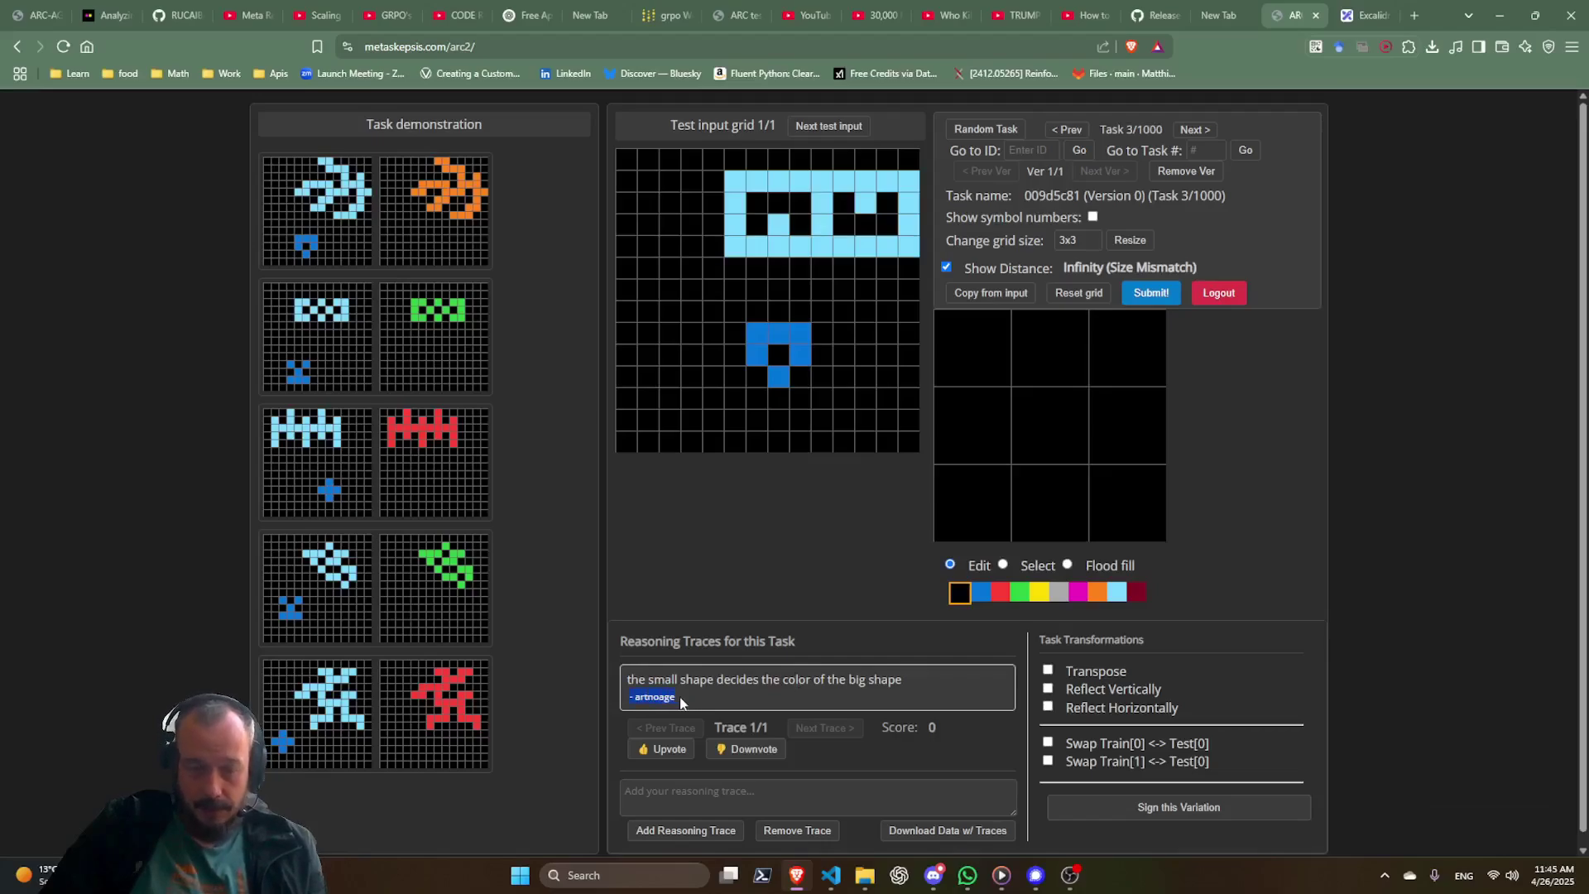
{"action": "left_click", "coordinate": [685, 750]}
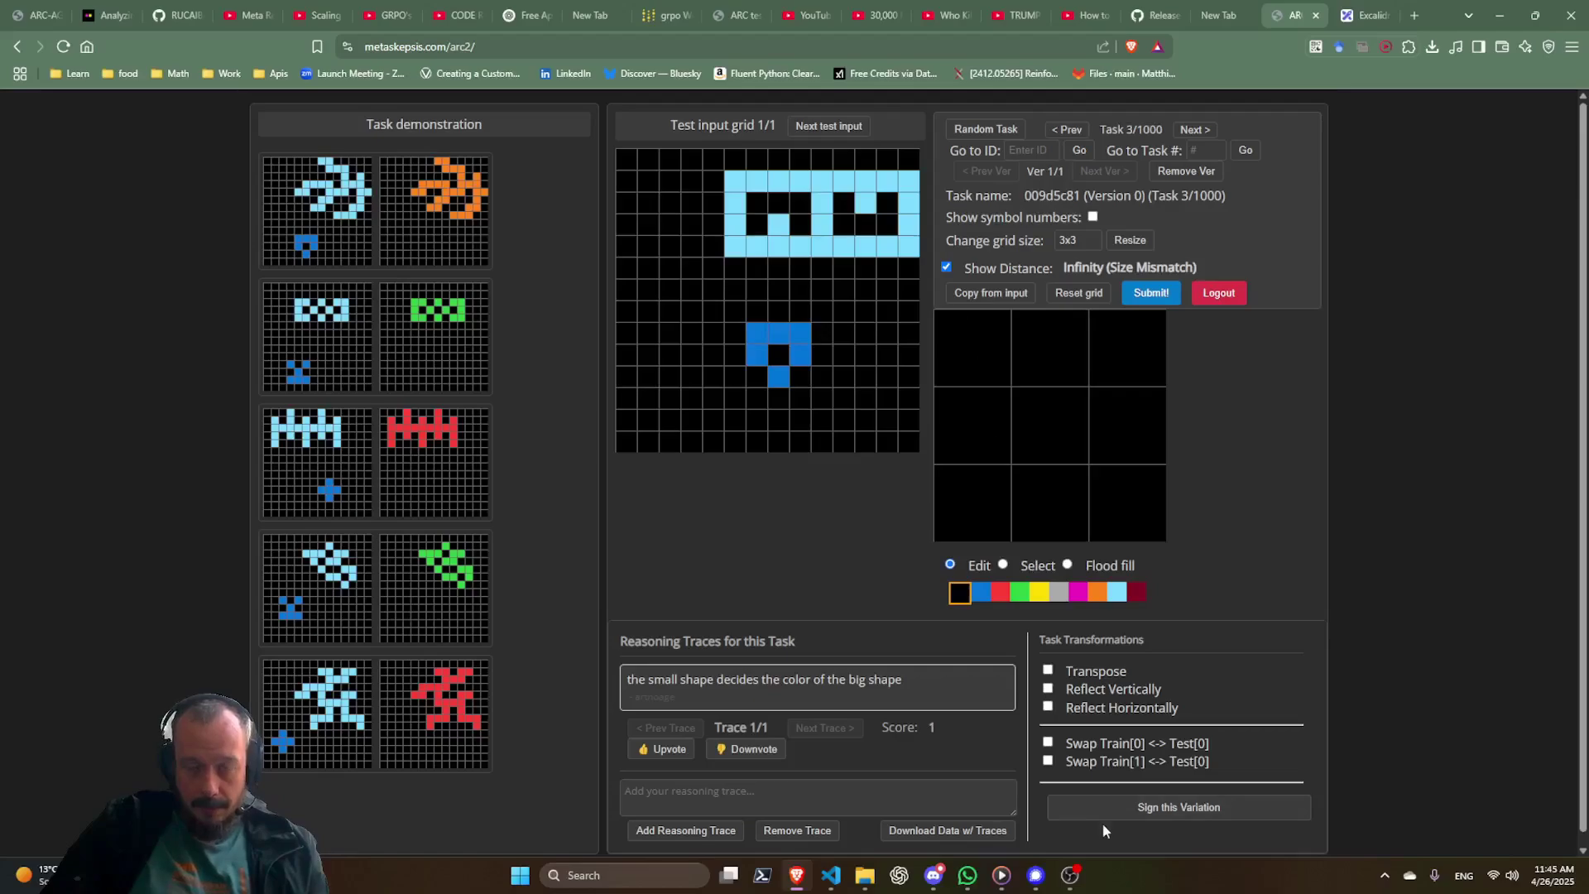
Go back to task 2 and apply the Transpose, Reflect Vertically and Swap Train[0] <-> Test[0] transformations.
{"action": "left_click", "coordinate": [1068, 129]}
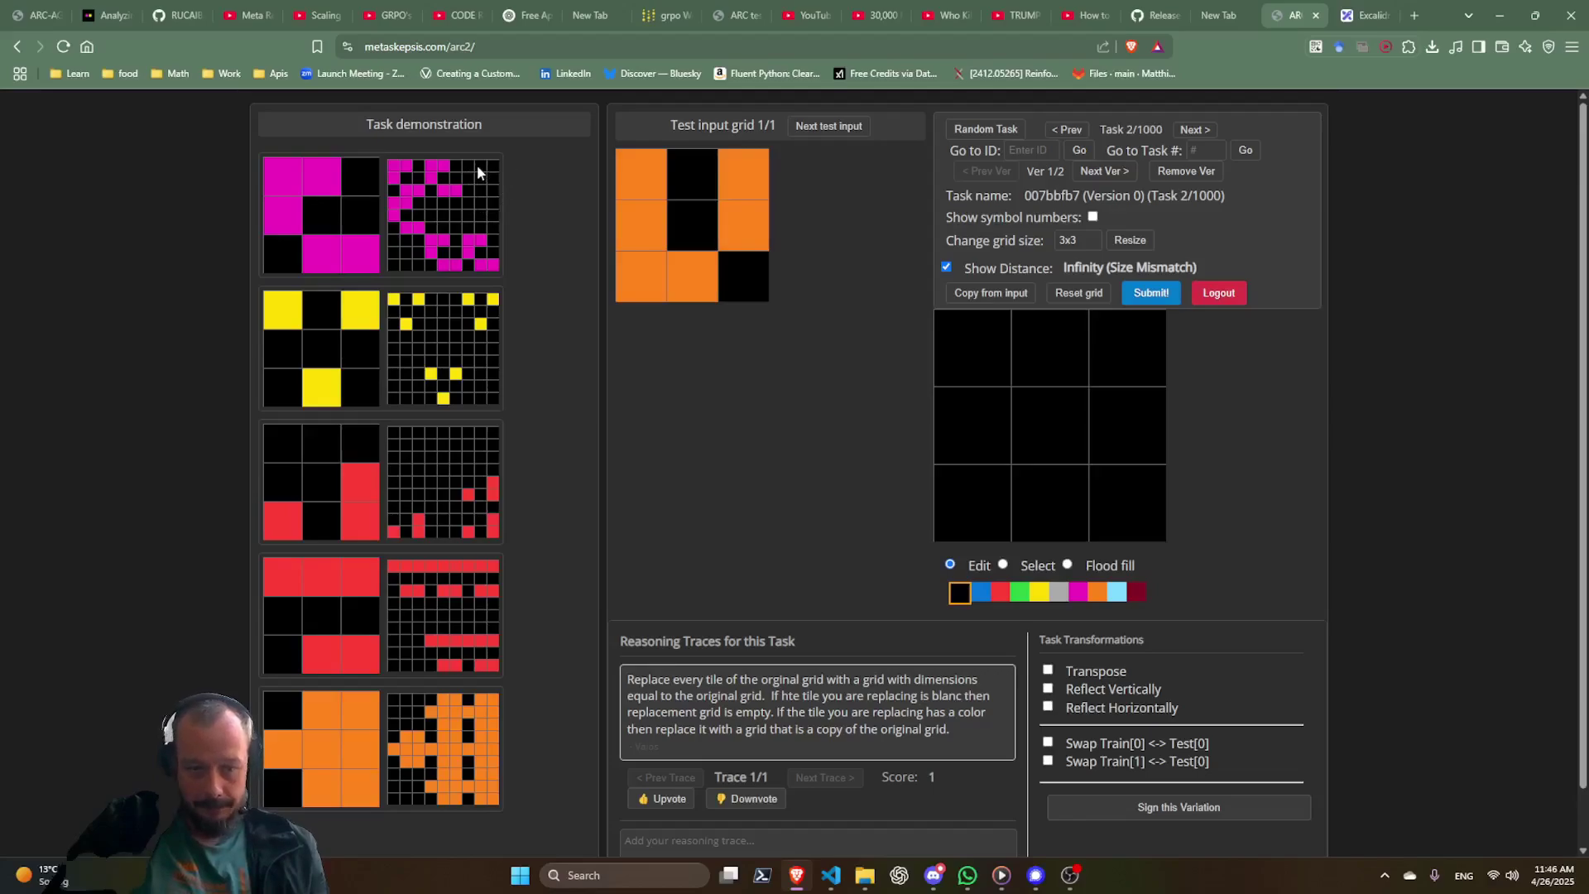
{"action": "scroll", "coordinate": [805, 329], "scroll_direction": "down", "scroll_amount": 1}
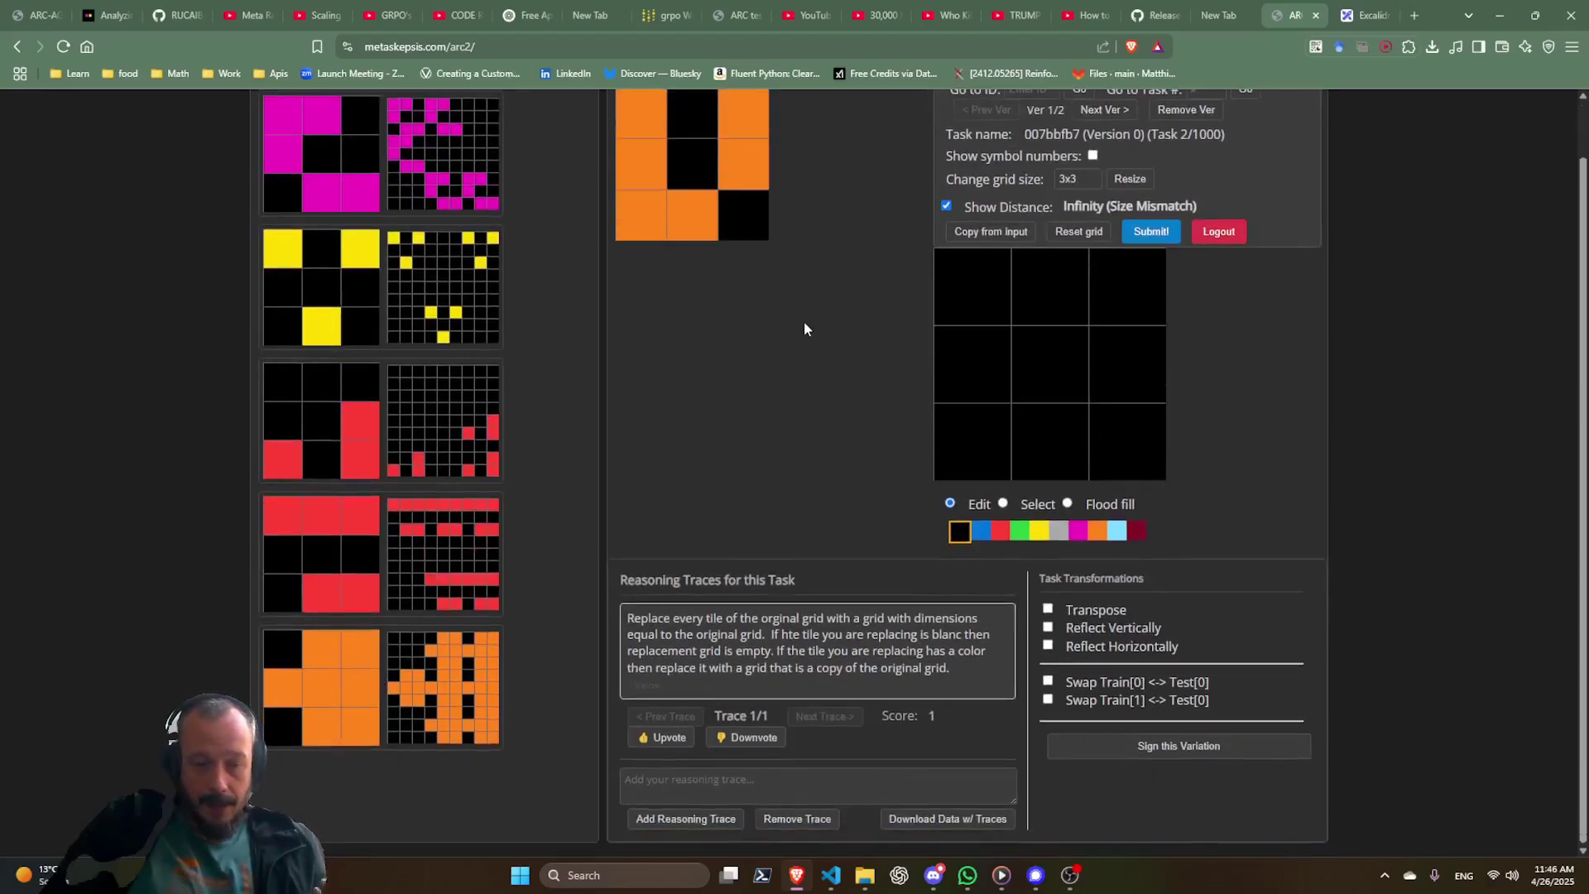
{"action": "scroll", "coordinate": [805, 329], "scroll_direction": "up", "scroll_amount": 1}
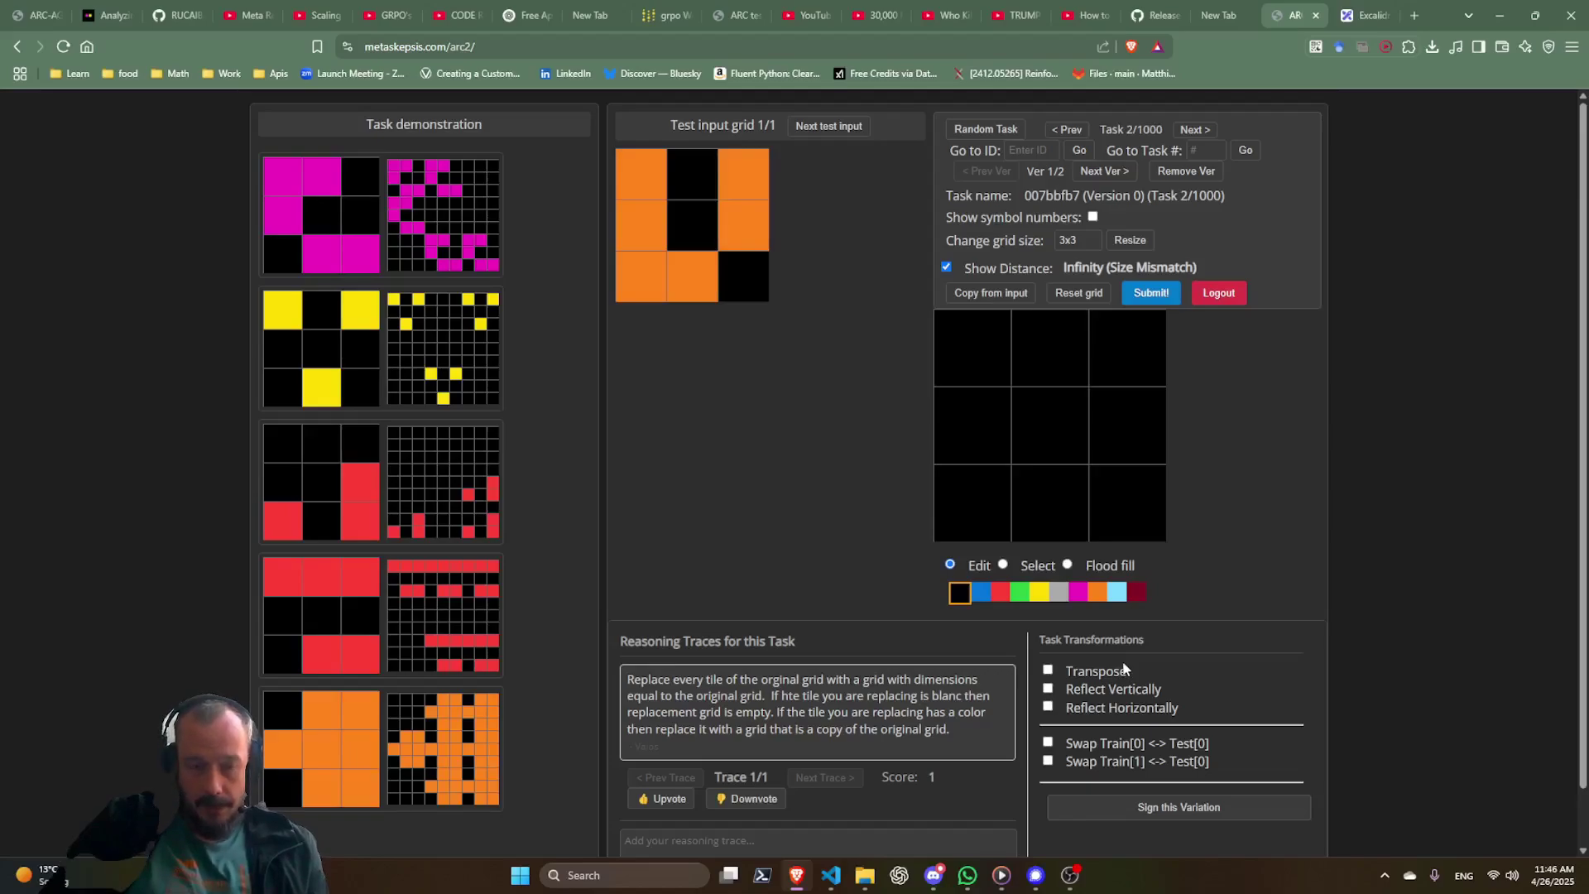
{"action": "left_click", "coordinate": [1102, 672]}
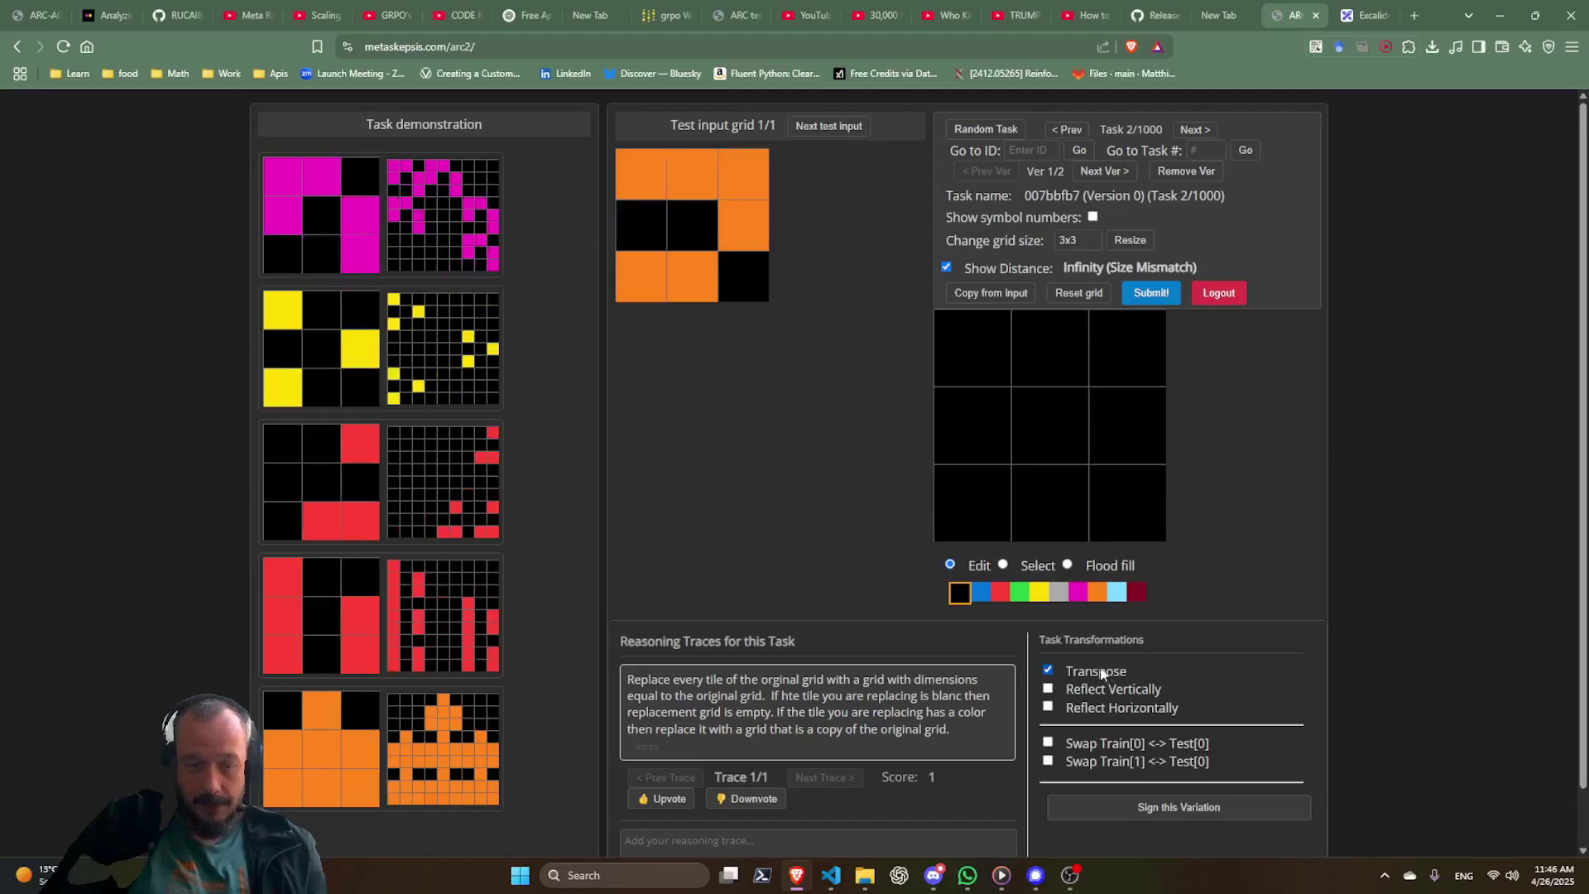
{"action": "left_click", "coordinate": [1111, 695]}
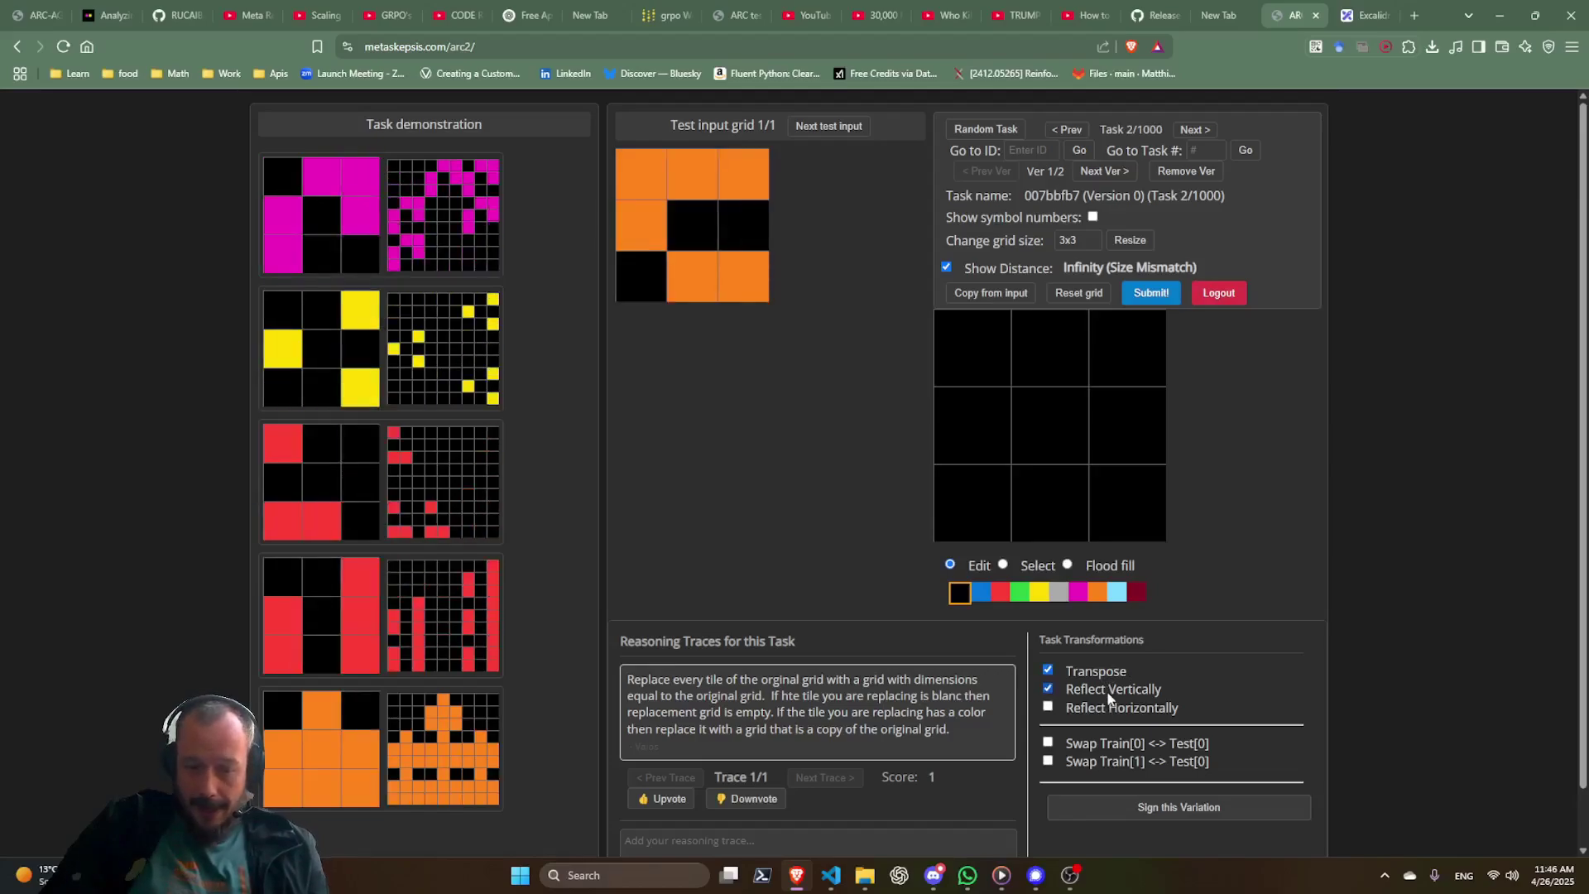
{"action": "left_click", "coordinate": [1111, 743]}
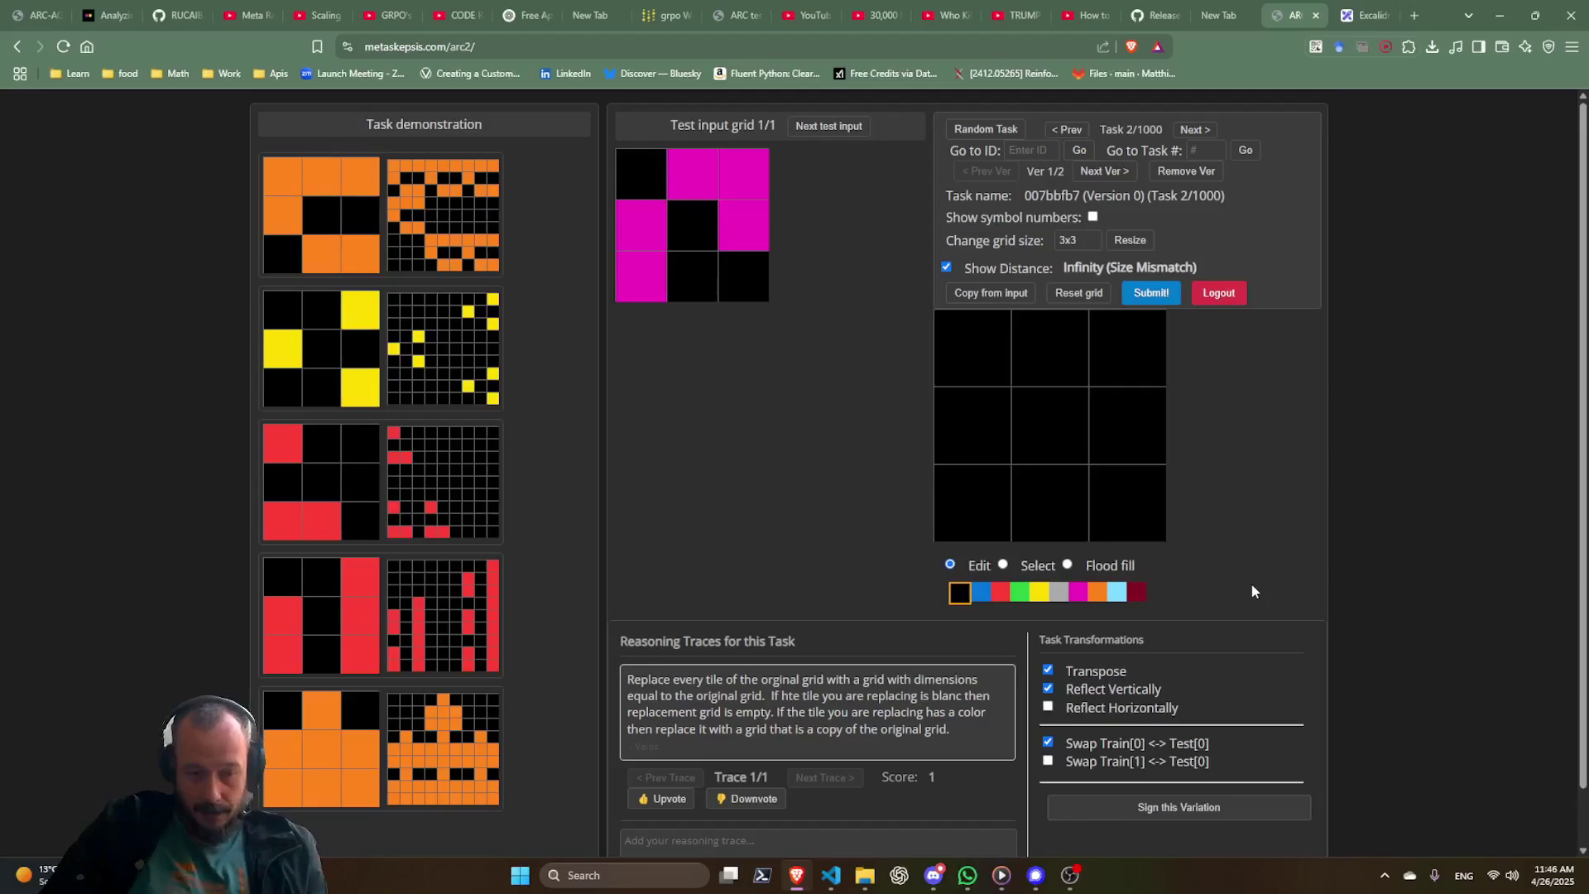
Sign the transformed variation of task 2 as a valid new task version.
{"action": "scroll", "coordinate": [1222, 451], "scroll_direction": "down", "scroll_amount": 1}
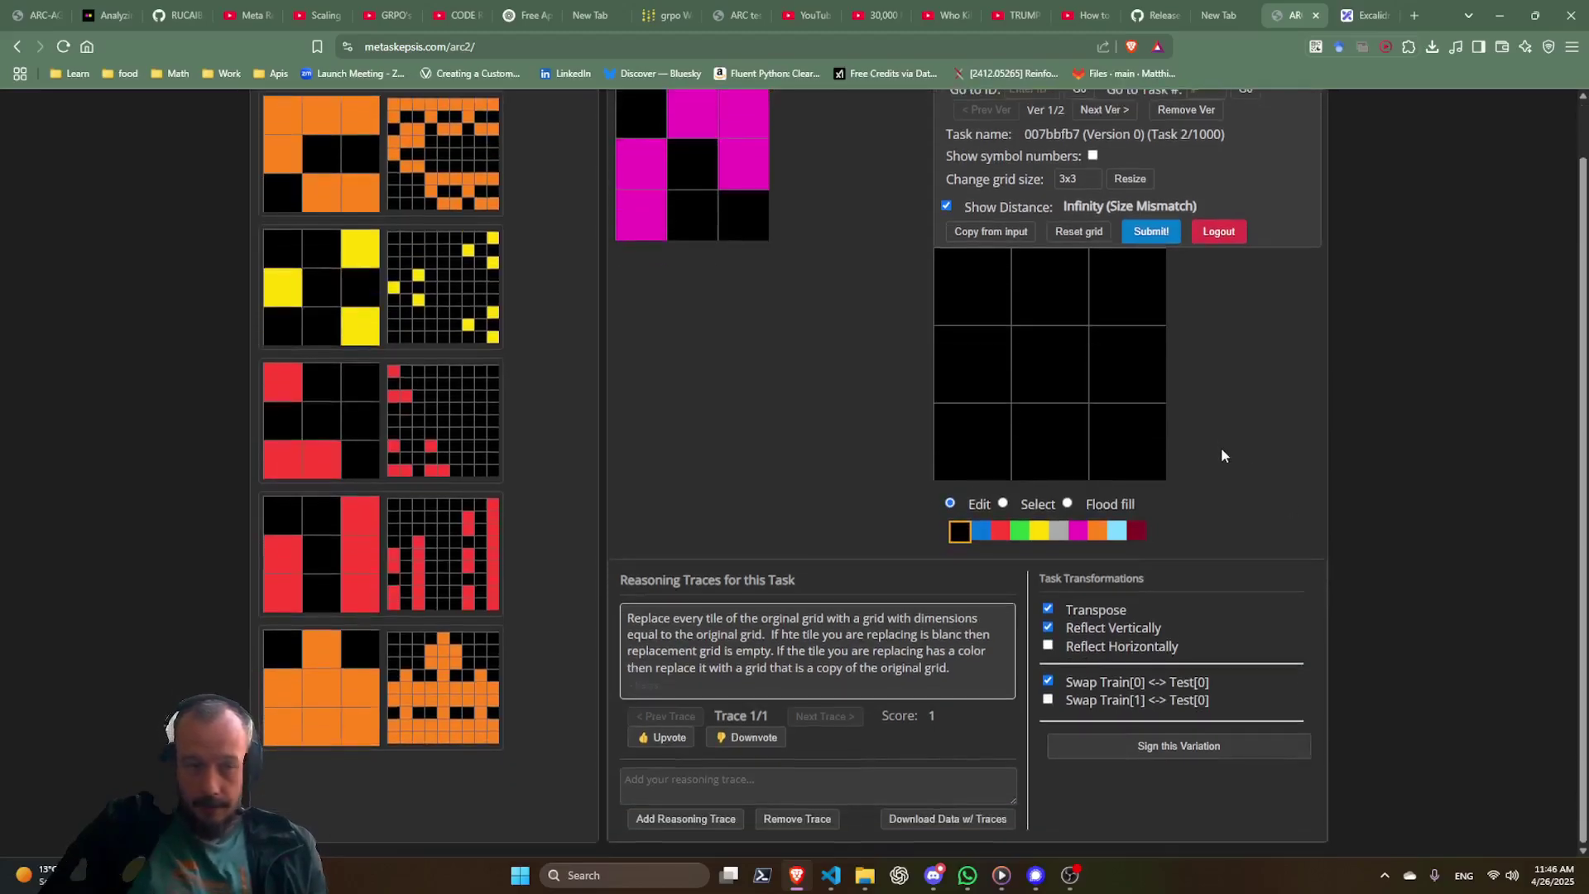
{"action": "scroll", "coordinate": [1221, 451], "scroll_direction": "up", "scroll_amount": 1}
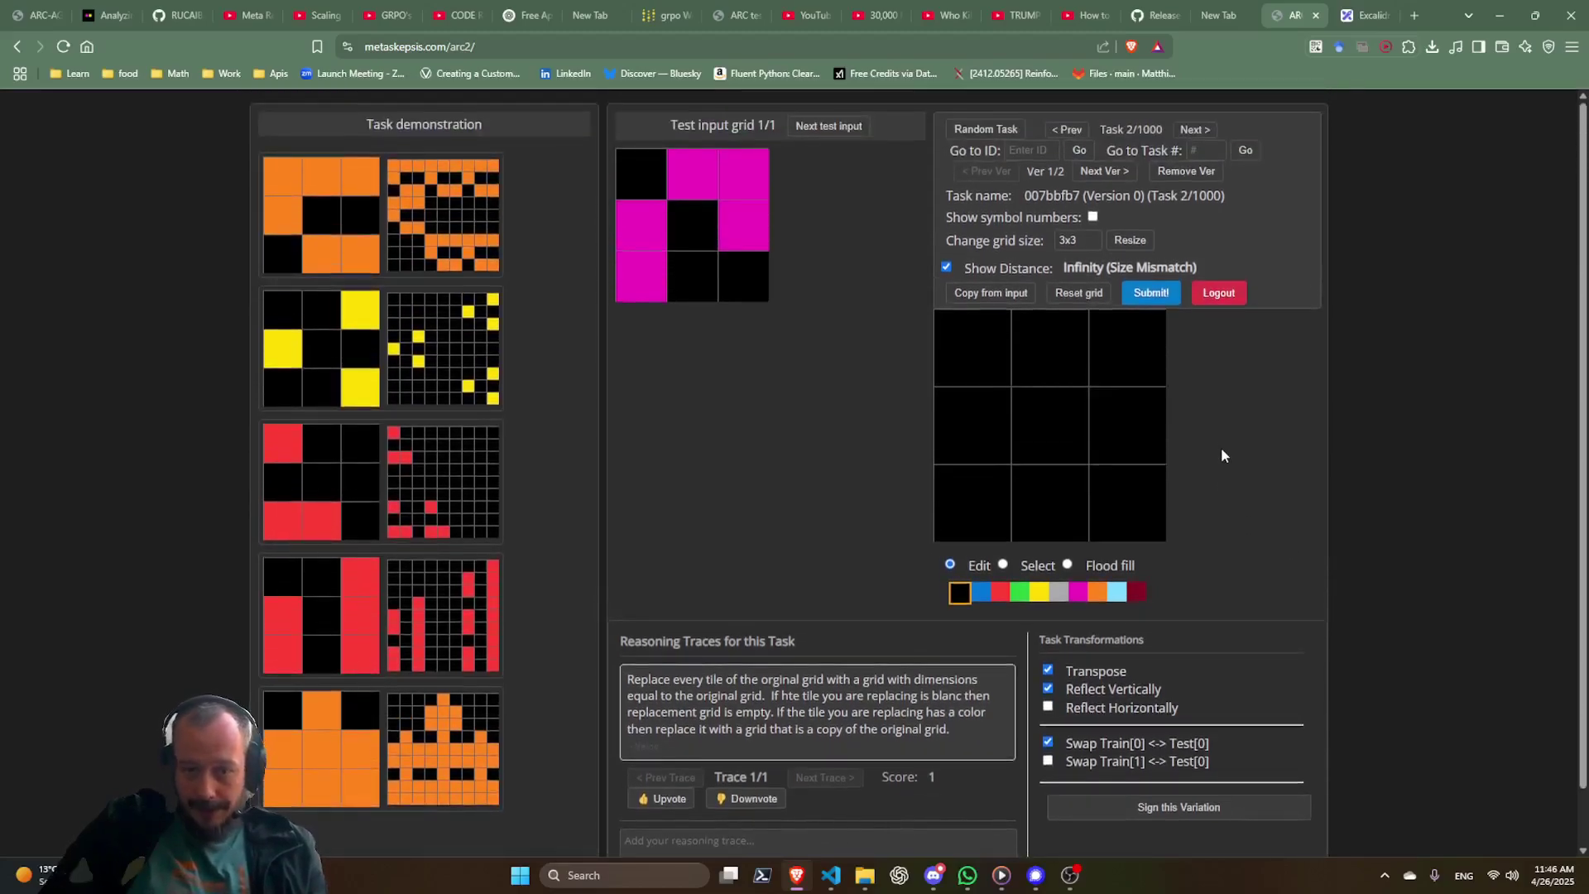
{"action": "scroll", "coordinate": [1224, 455], "scroll_direction": "down", "scroll_amount": 1}
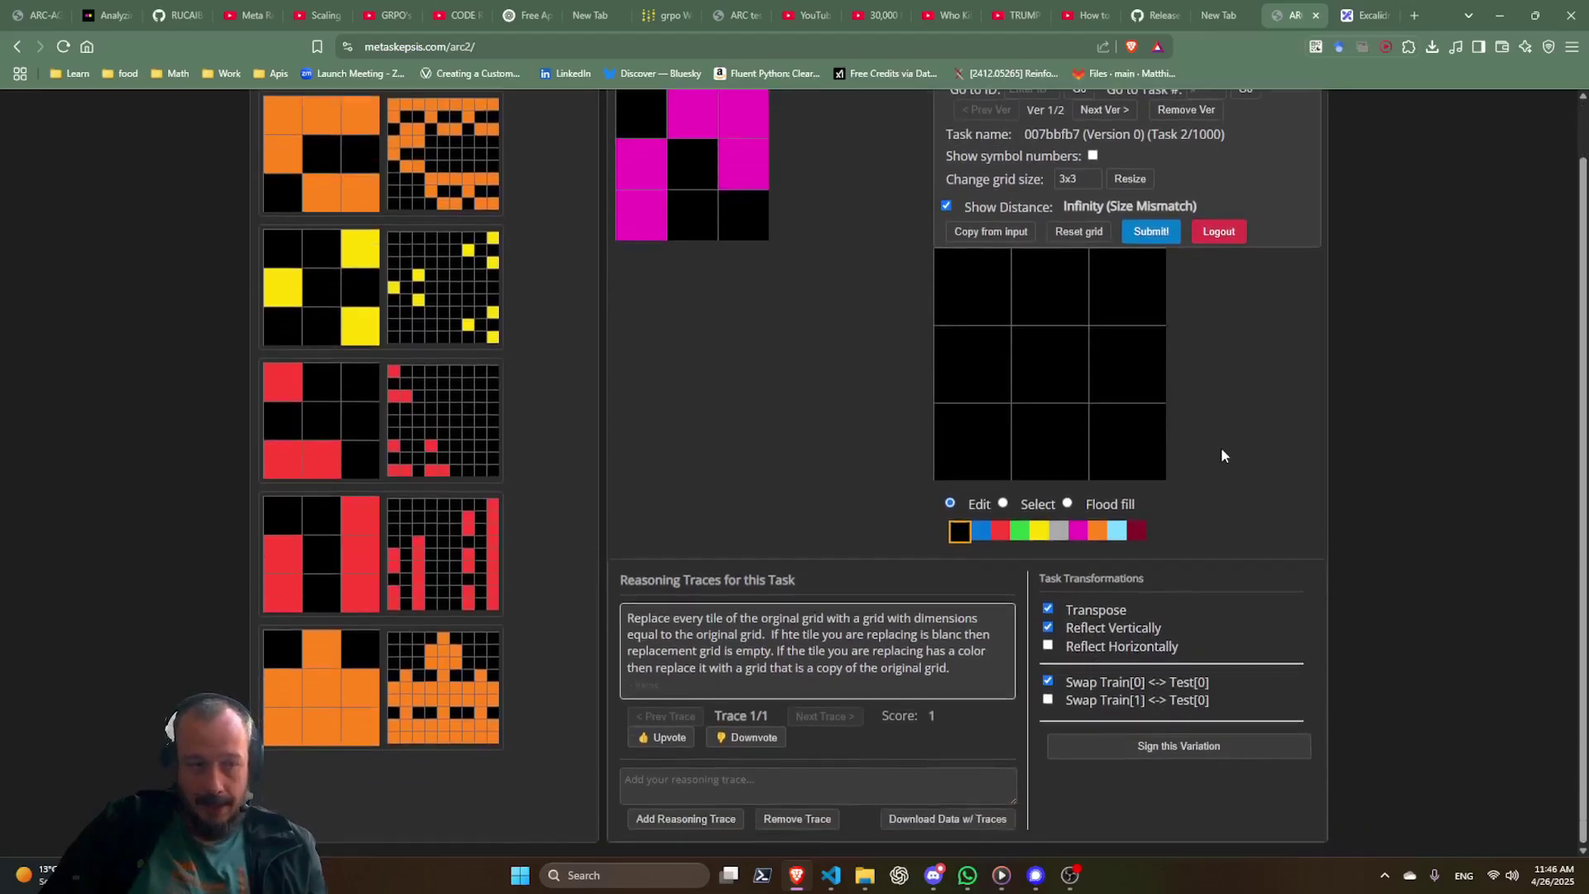
{"action": "scroll", "coordinate": [1223, 455], "scroll_direction": "up", "scroll_amount": 1}
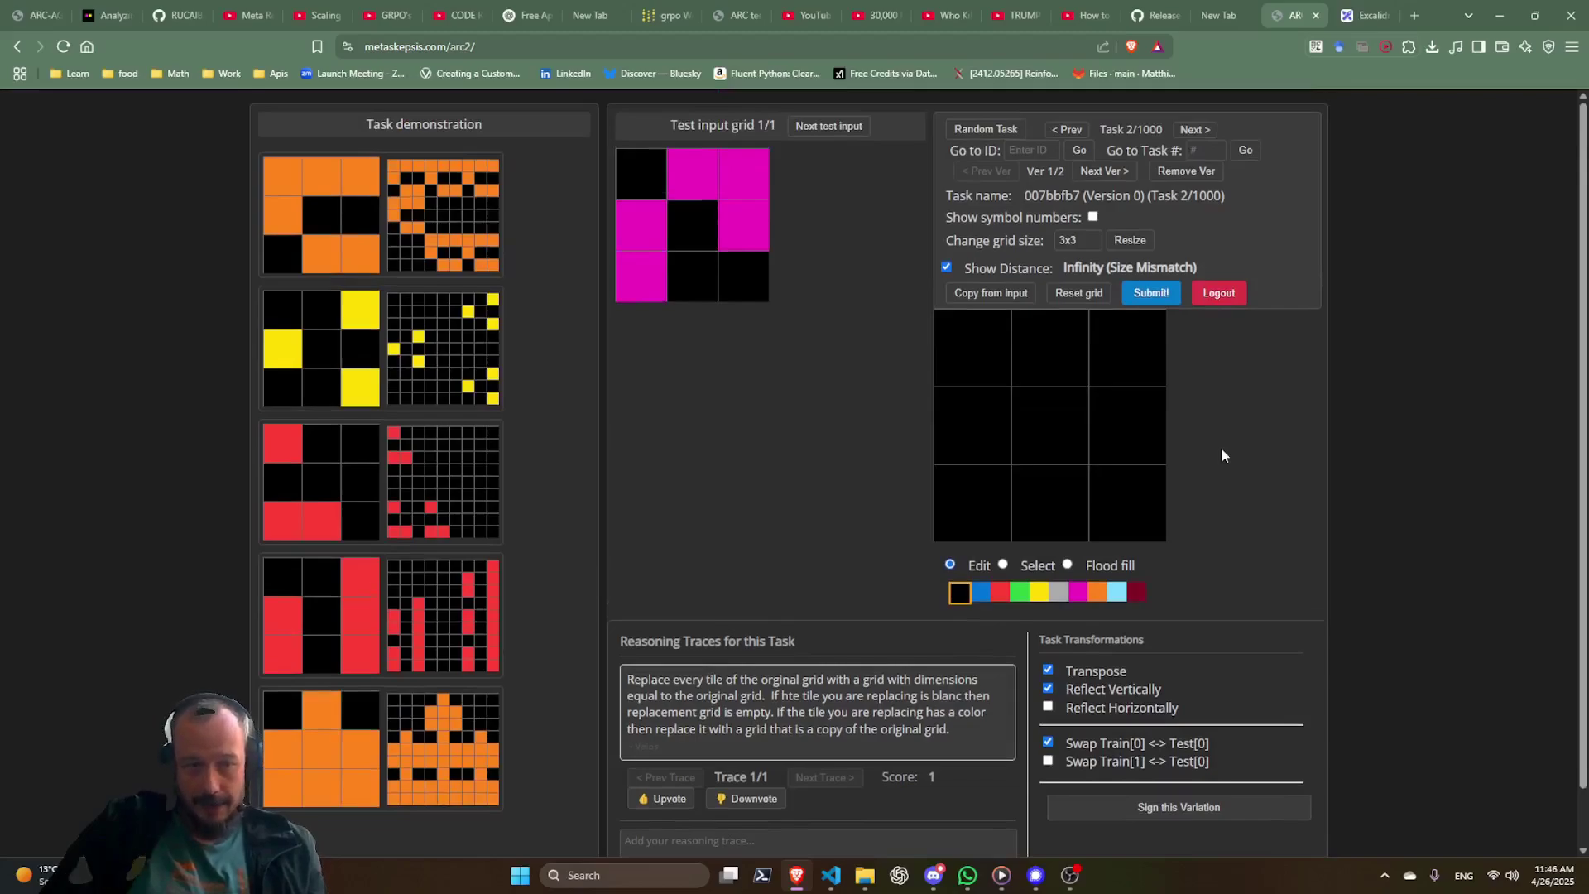
{"action": "left_click", "coordinate": [1167, 816]}
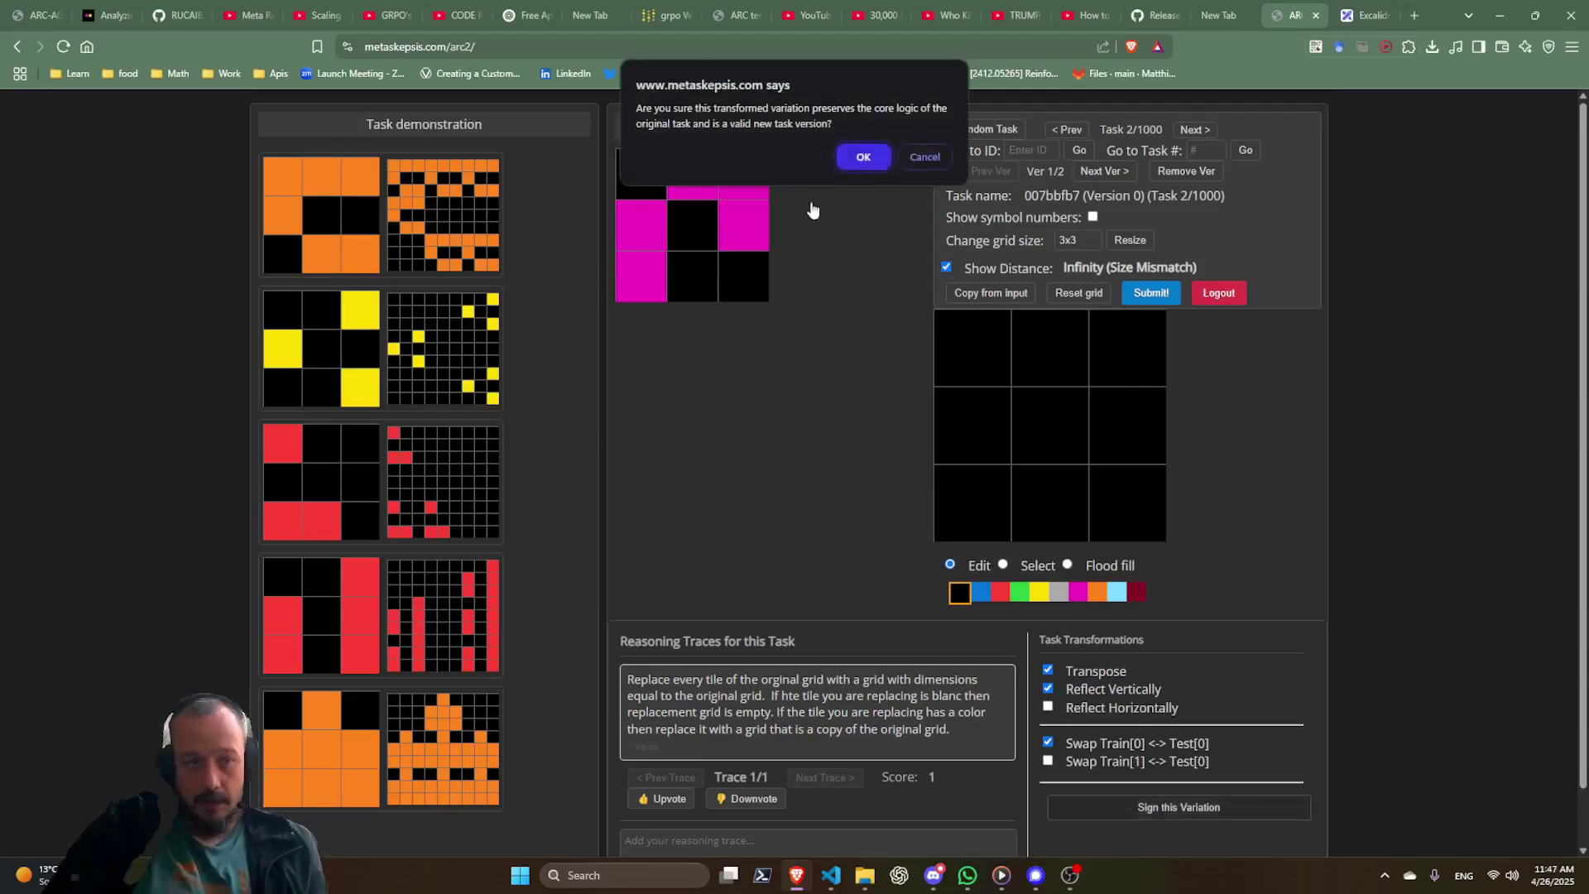
{"action": "left_click", "coordinate": [858, 150]}
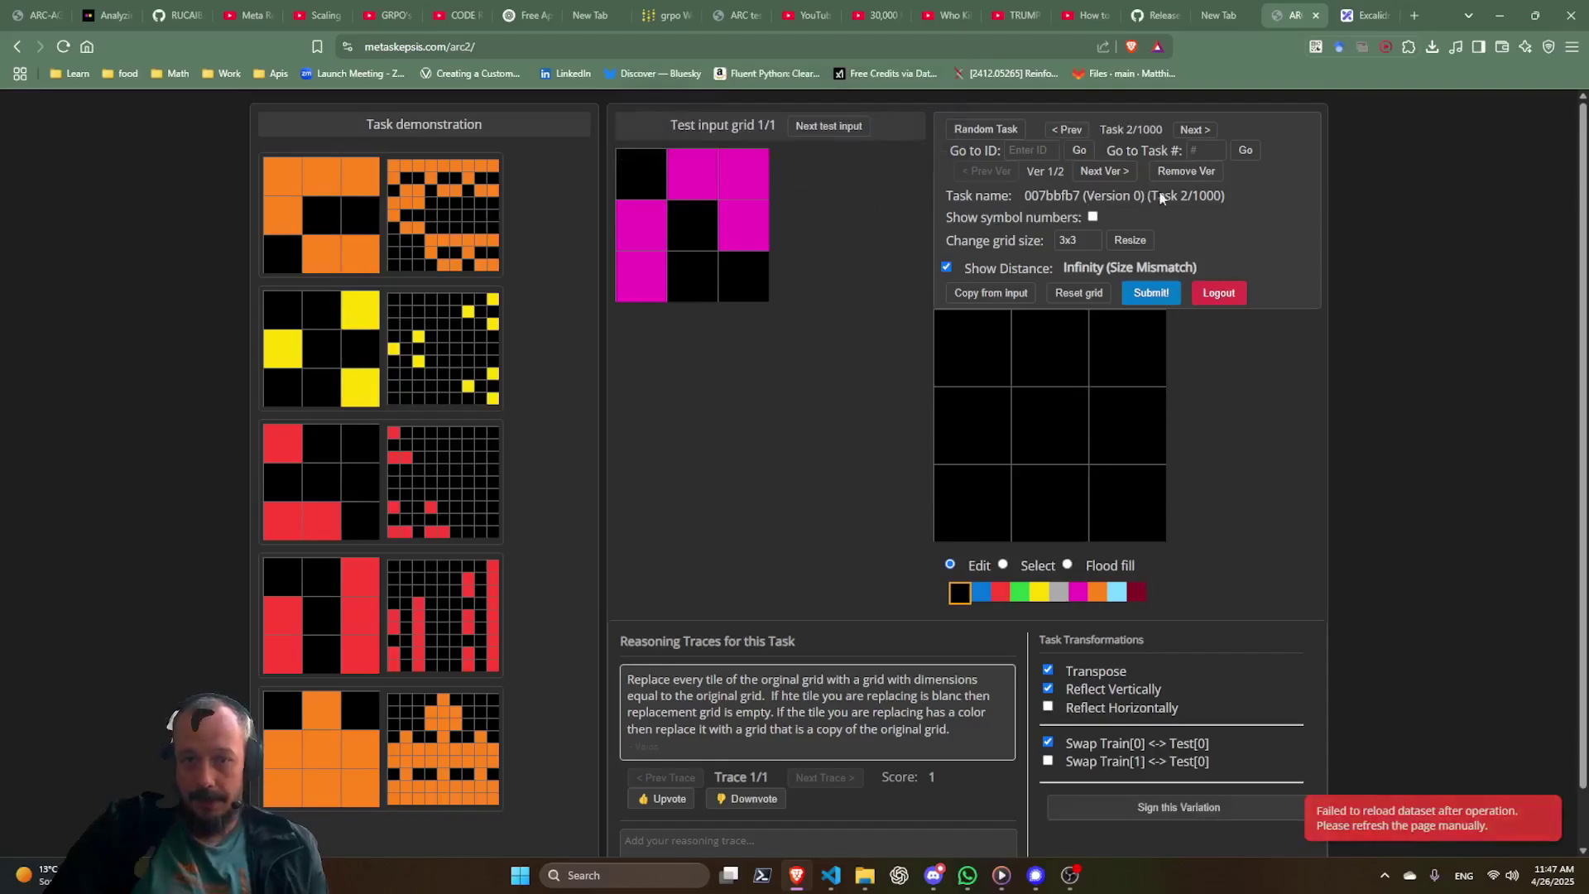
Compare version 1 of task 2 with its original version 0, ending on the original.
{"action": "left_click", "coordinate": [1116, 172]}
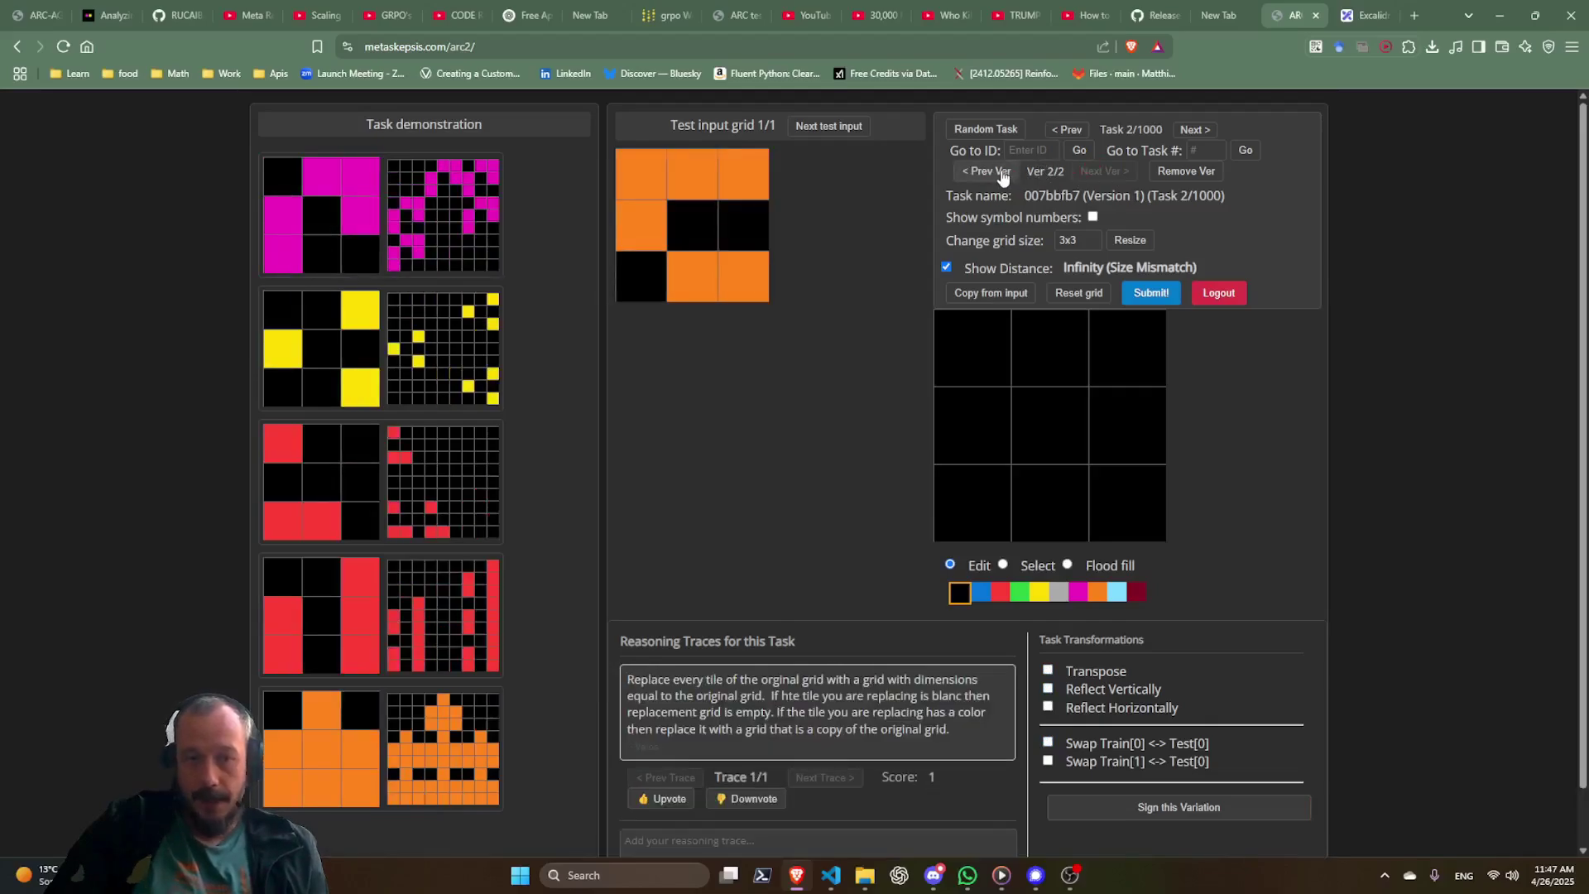
{"action": "left_click", "coordinate": [1002, 174]}
{"action": "left_click", "coordinate": [1091, 172]}
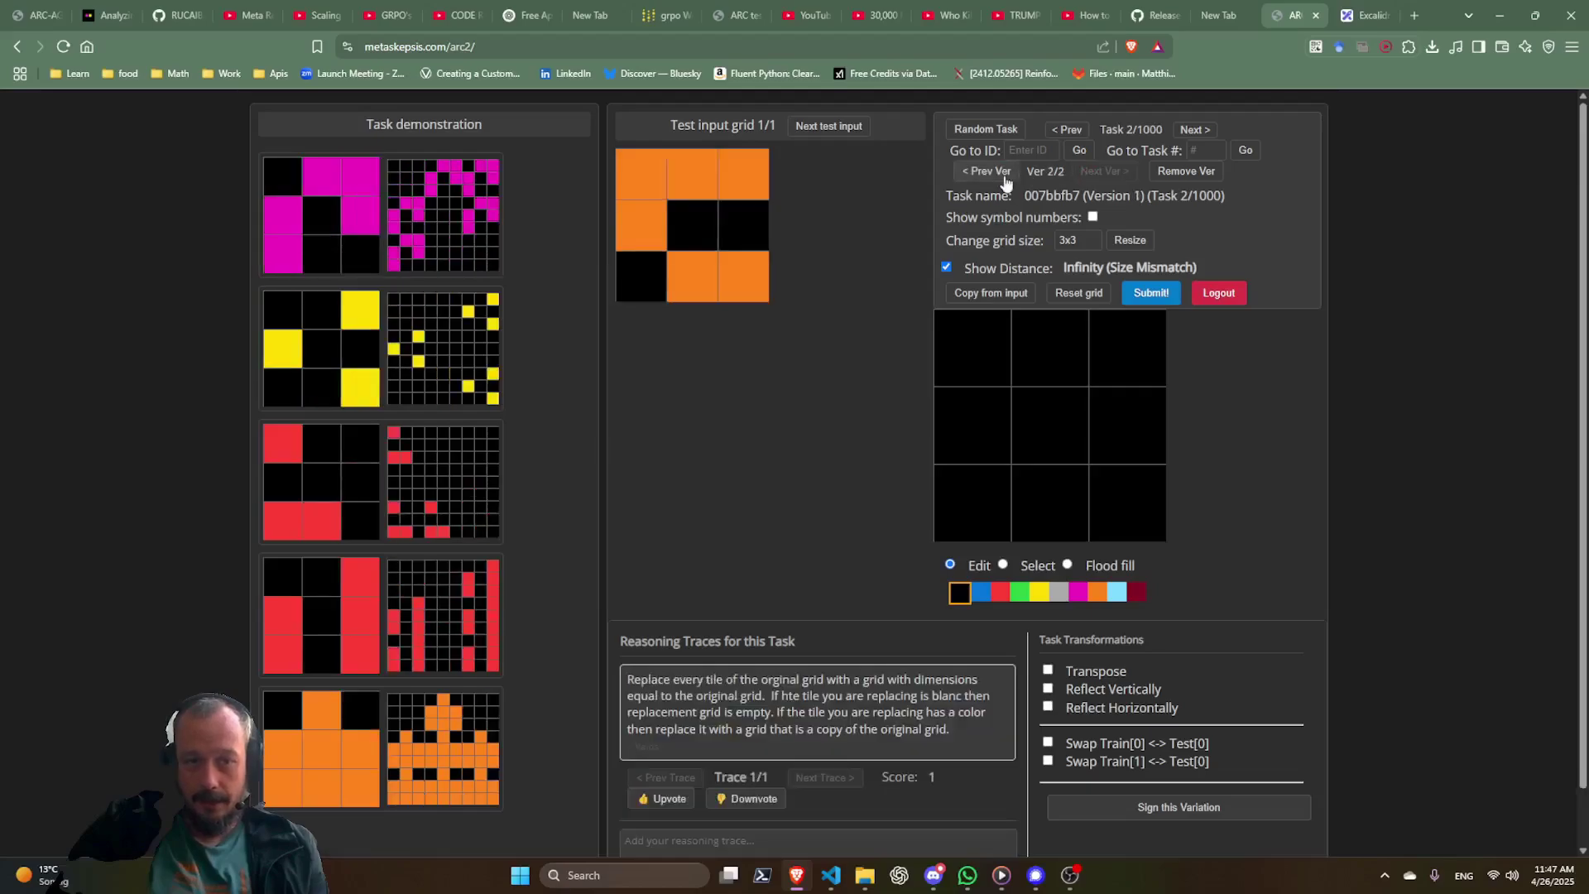
{"action": "left_click", "coordinate": [987, 172]}
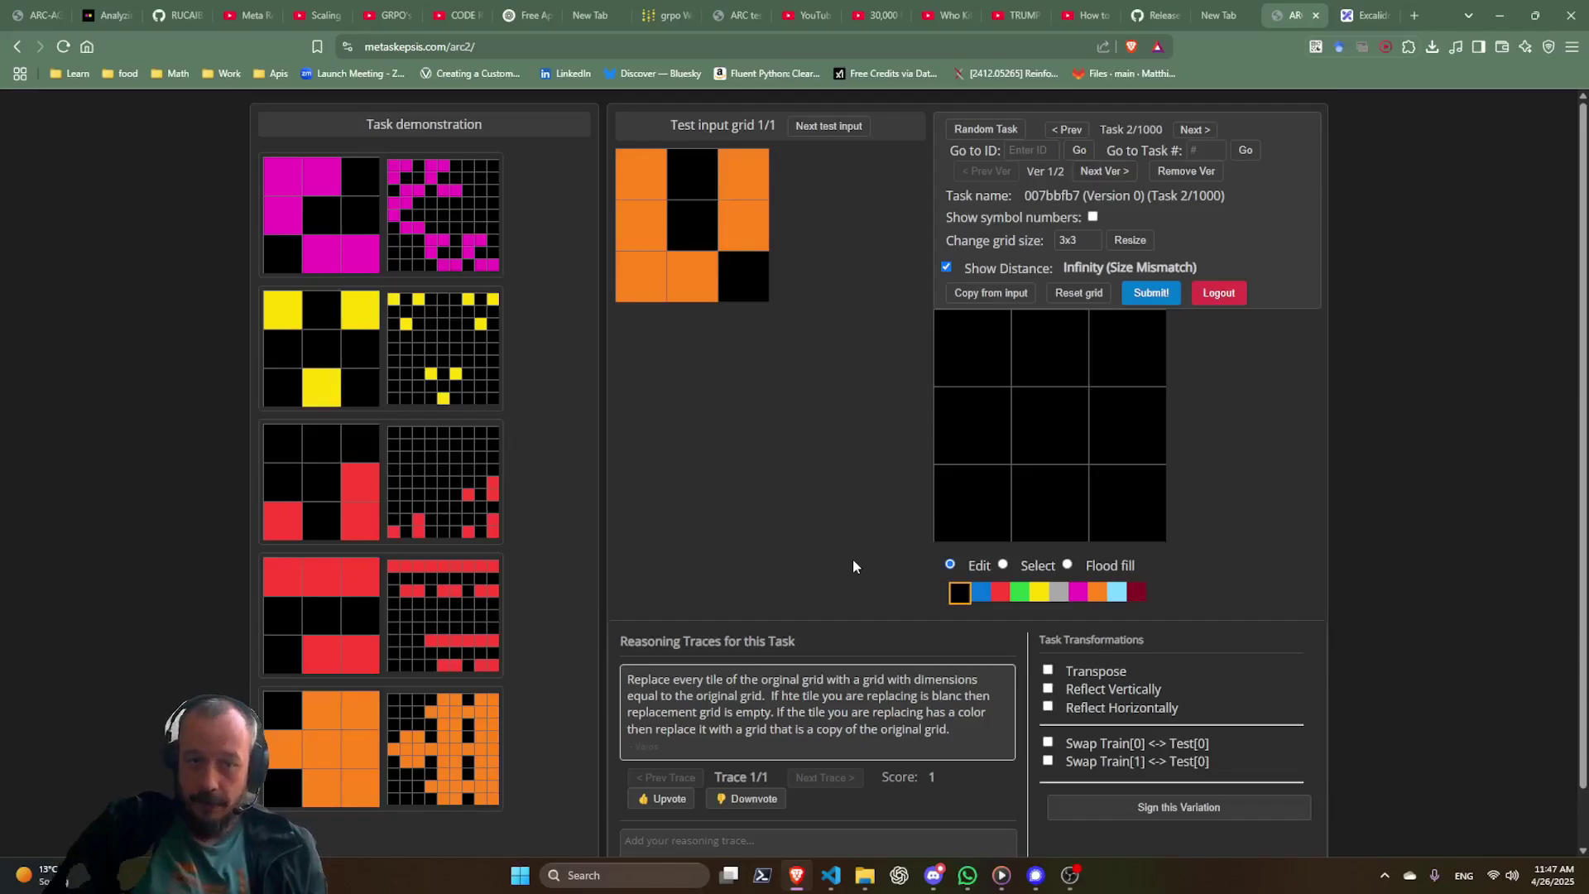
Start downloading the dataset with reasoning traces, and cancel saving the file.
{"action": "scroll", "coordinate": [854, 560], "scroll_direction": "down", "scroll_amount": 2}
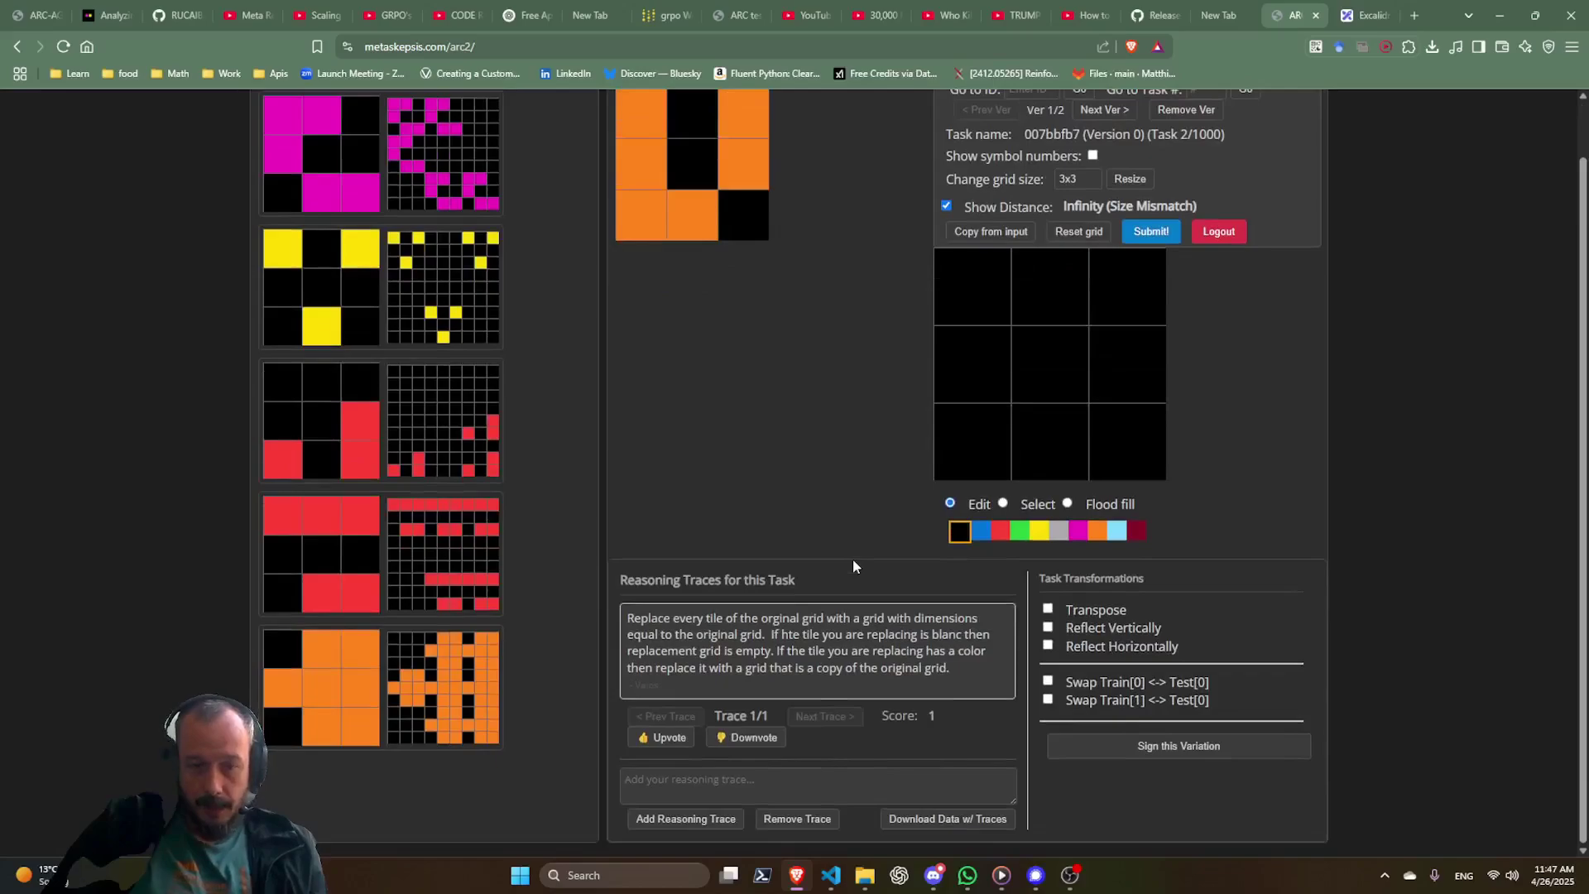
{"action": "left_click", "coordinate": [950, 822]}
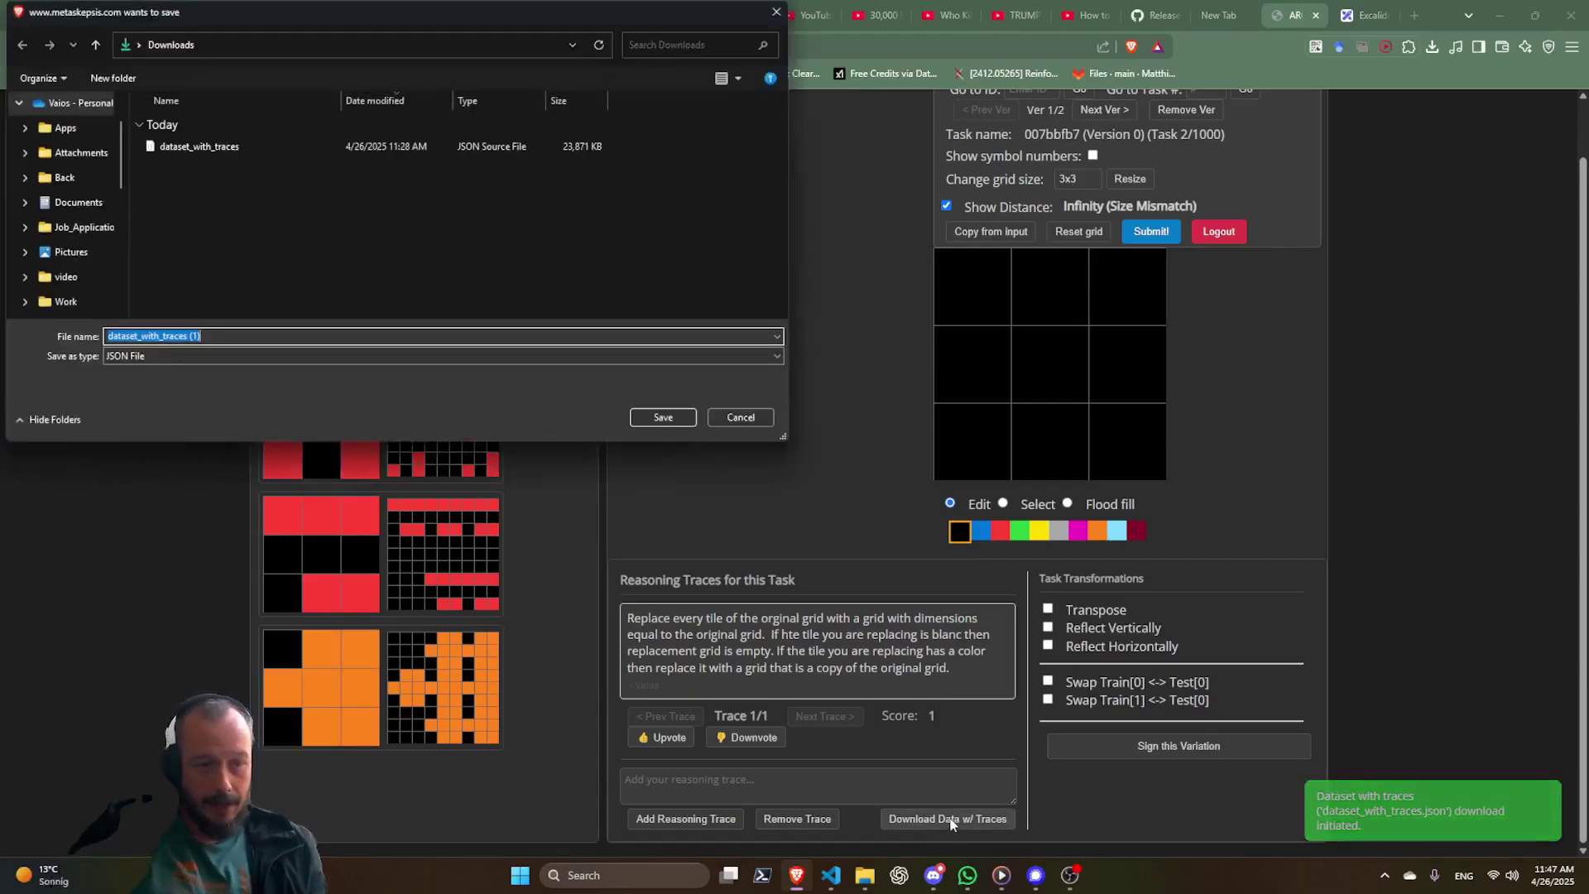
{"action": "left_click", "coordinate": [741, 417]}
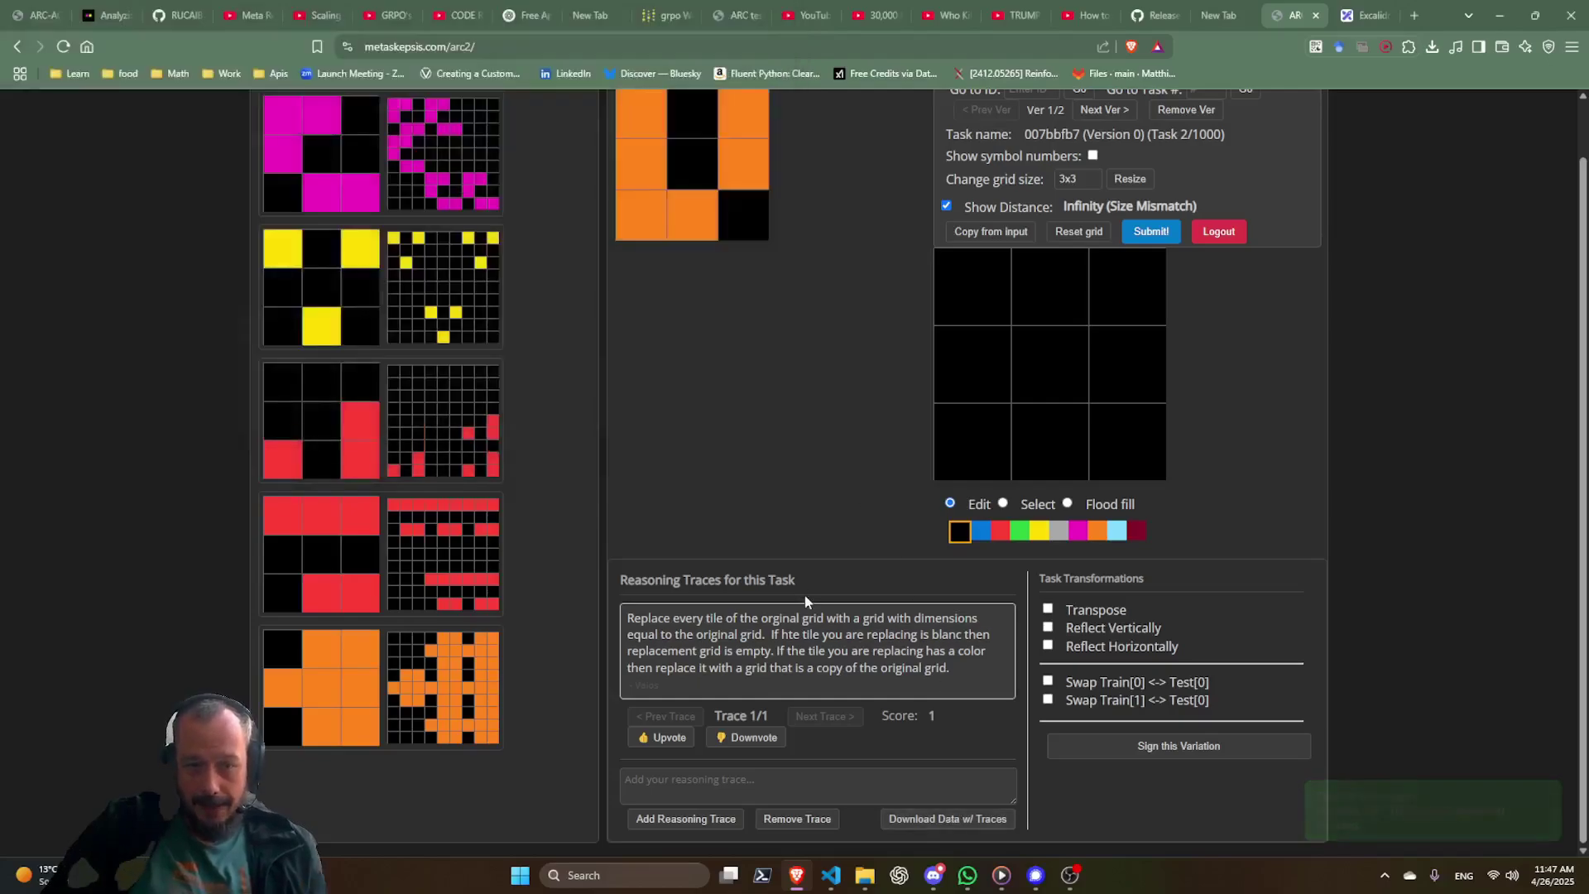
Review the list of planned LLM trace checks in Excalidraw and return to the ARC testing interface.
{"action": "scroll", "coordinate": [772, 468], "scroll_direction": "up", "scroll_amount": 1}
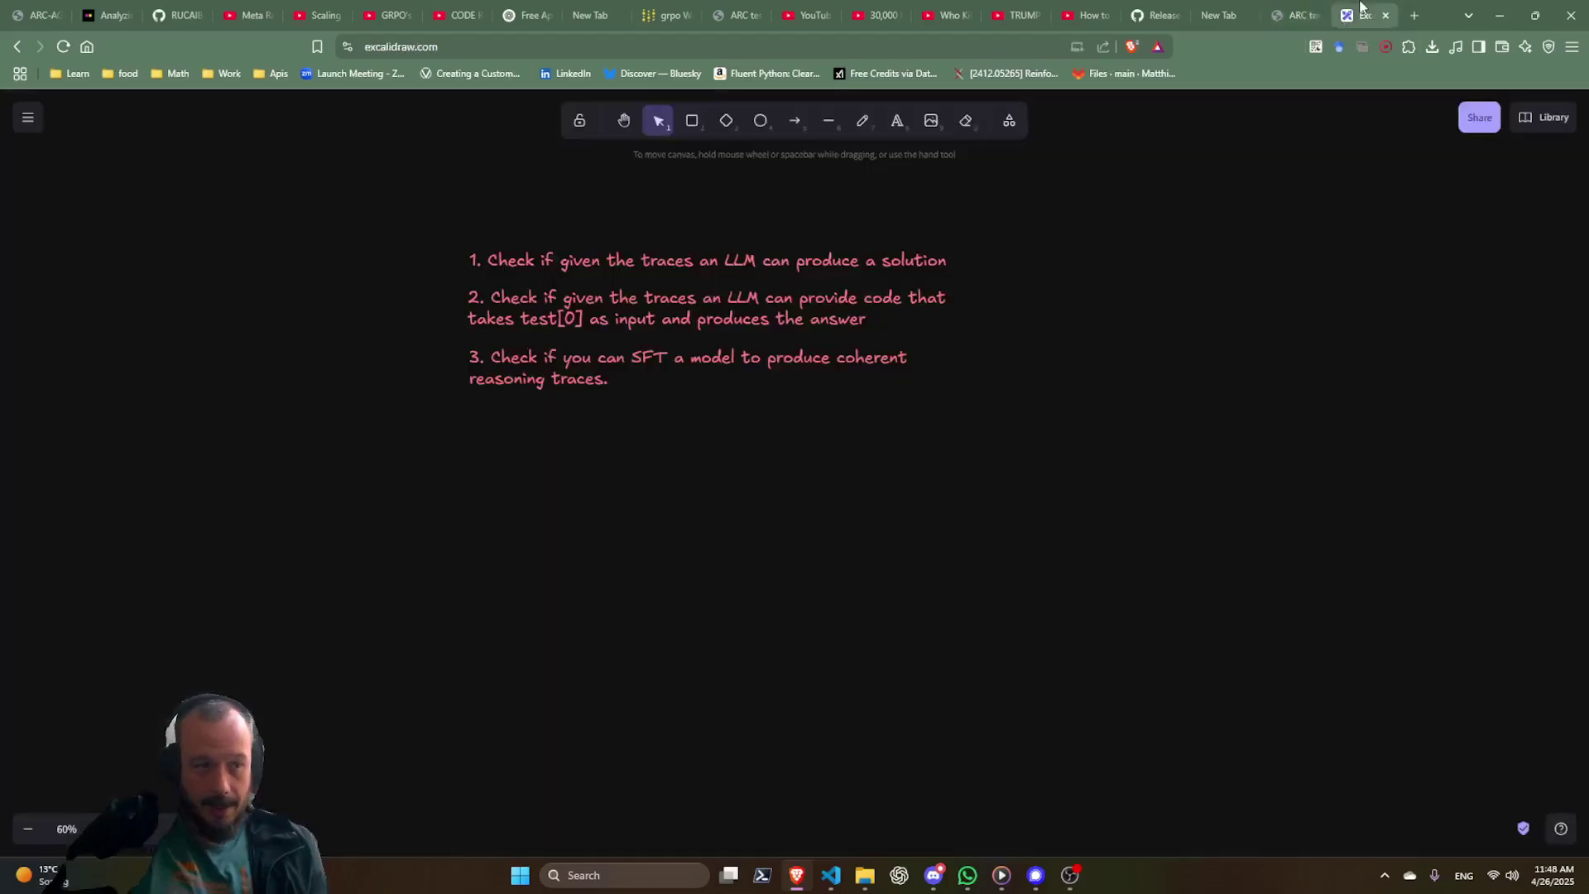
{"action": "left_click", "coordinate": [1364, 15]}
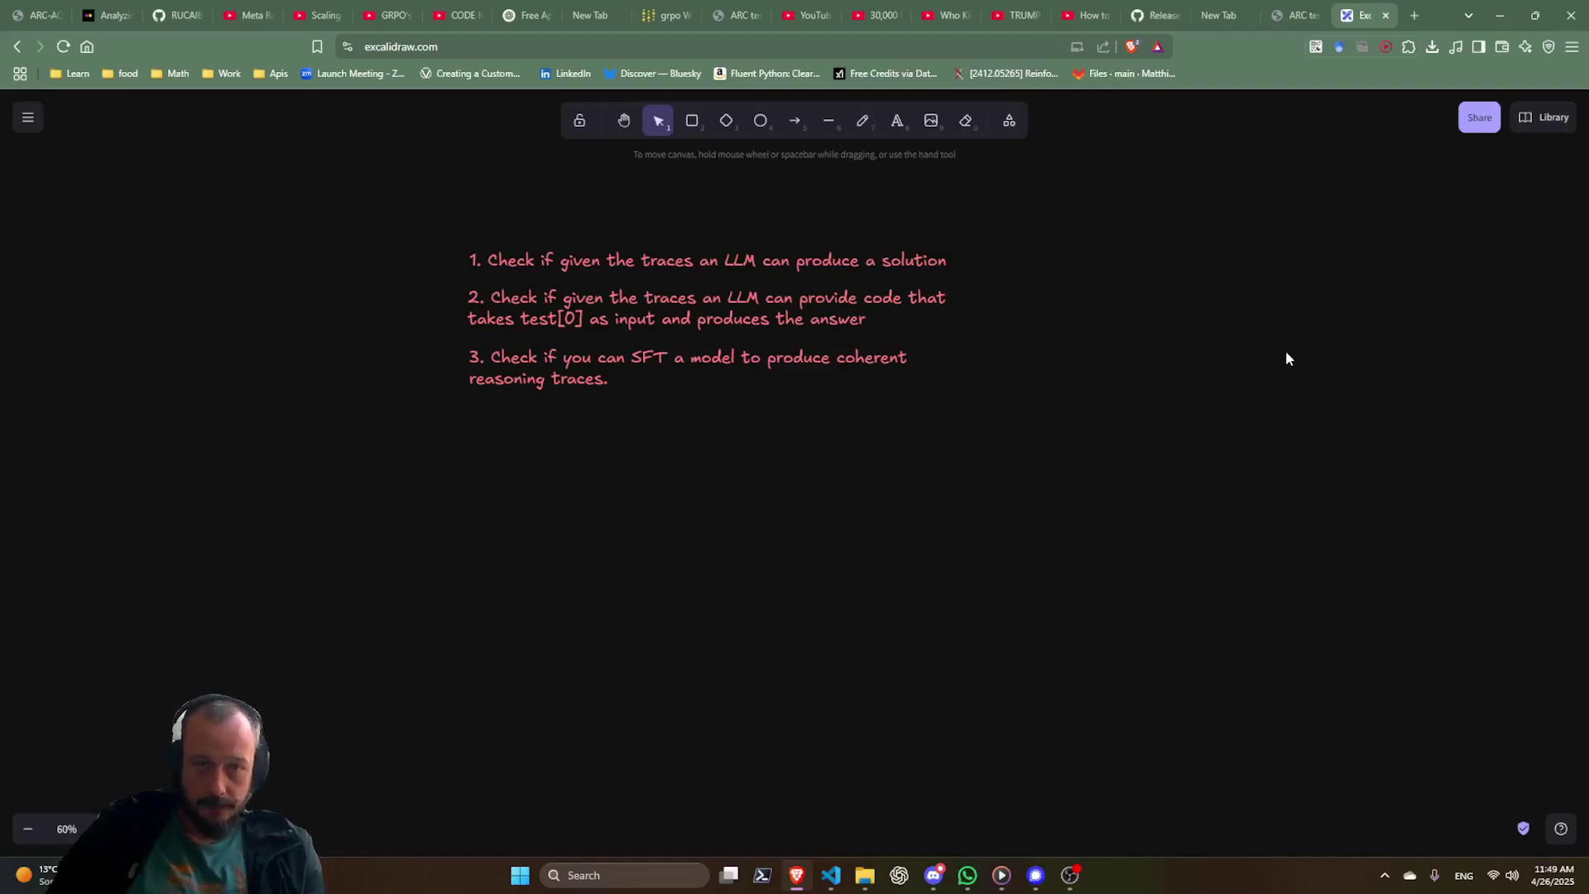
{"action": "left_click", "coordinate": [1294, 18]}
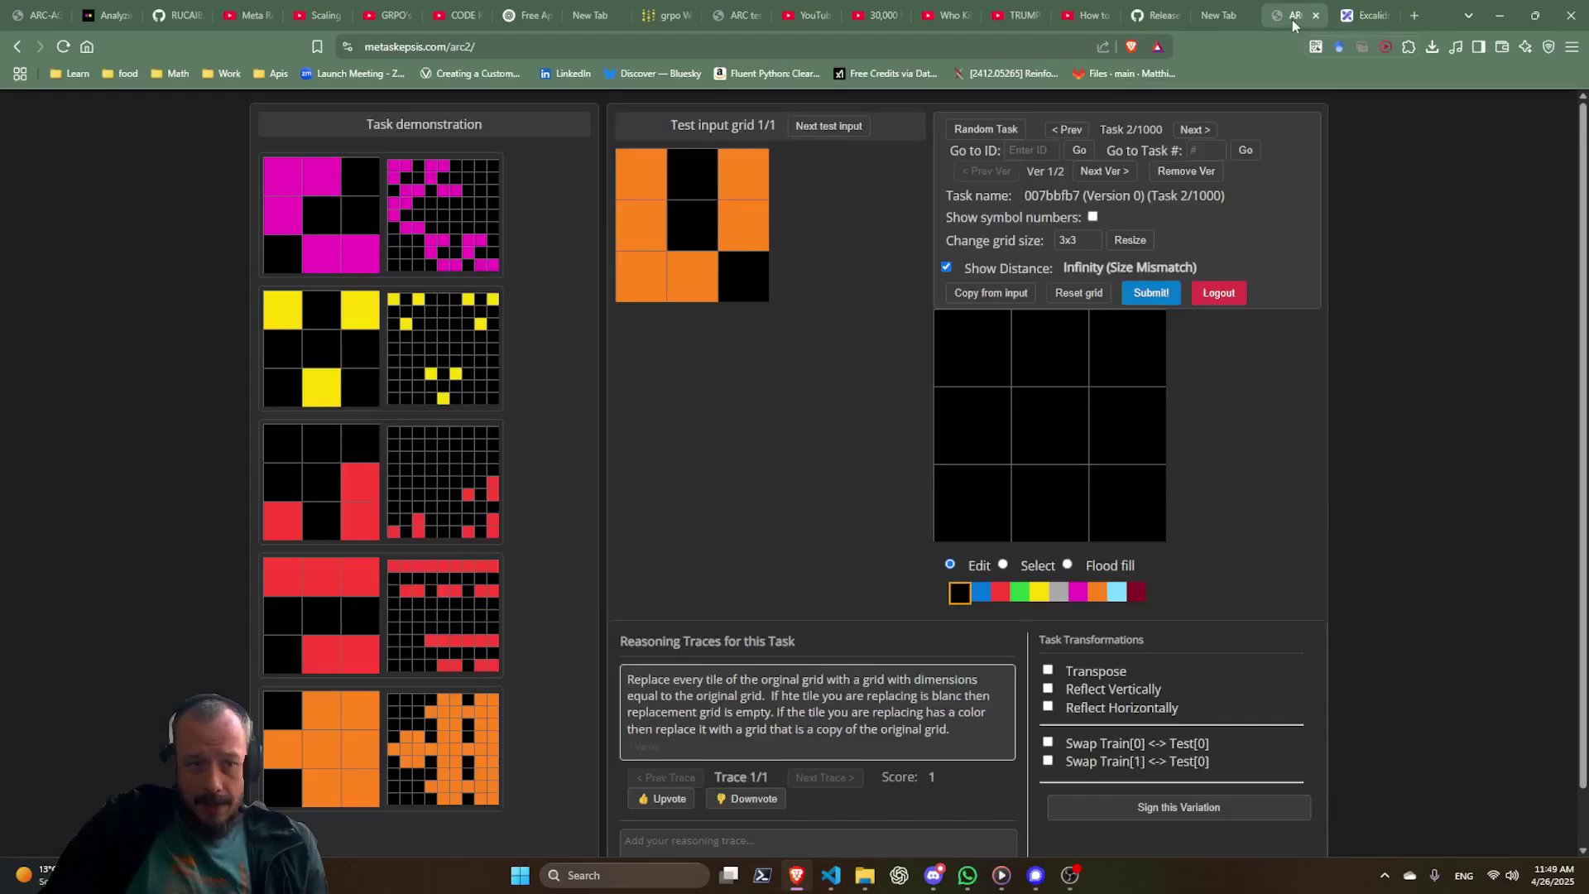